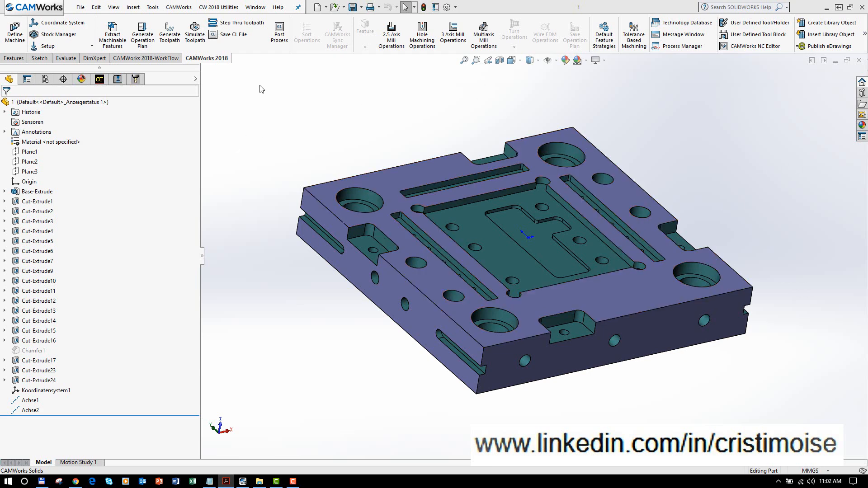
# Examine the part's machinable features and the machining operations generated for its five mill part setups.
pyautogui.moveTo(499, 171)
pyautogui.mouseDown(button='middle')
pyautogui.moveTo(492, 219)
pyautogui.moveTo(506, 161)
pyautogui.mouseUp(button='middle')
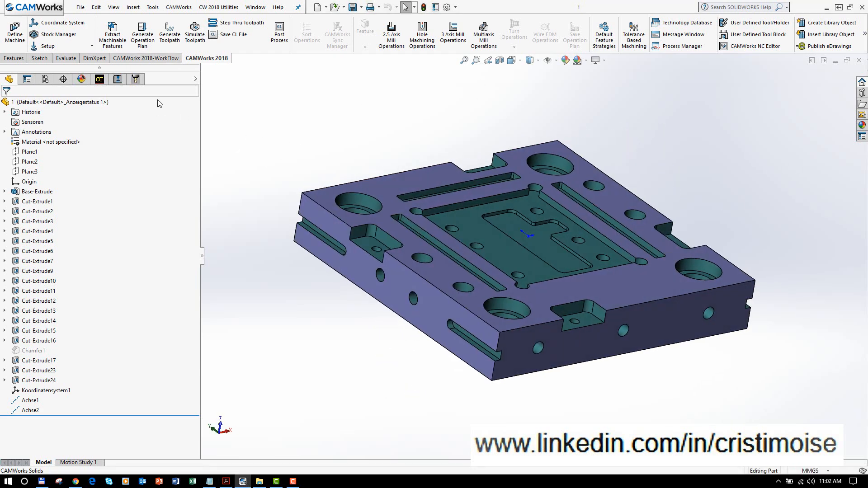
pyautogui.click(124, 80)
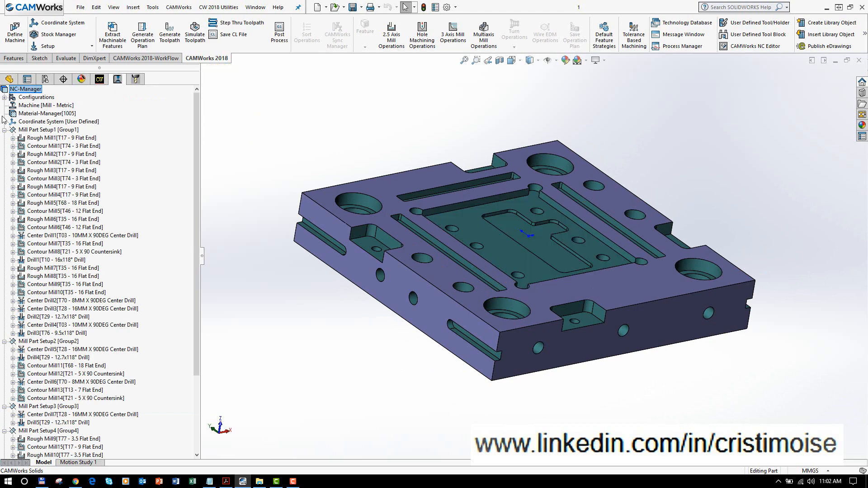
pyautogui.click(117, 80)
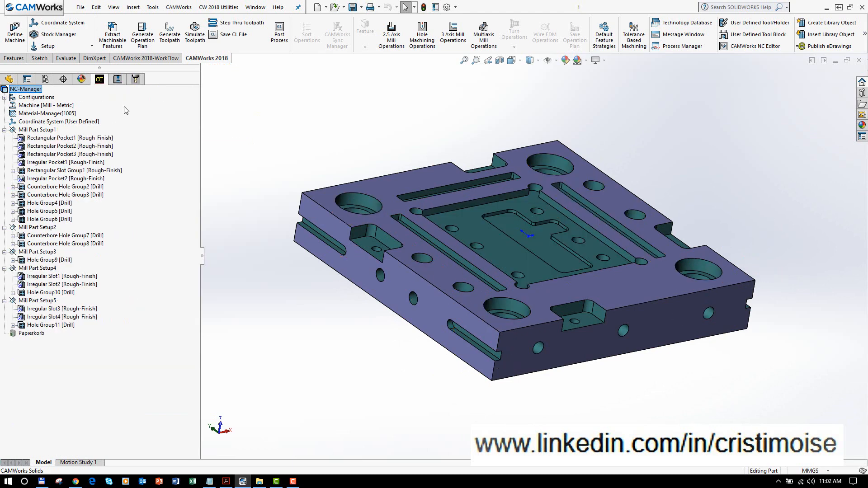
pyautogui.click(117, 81)
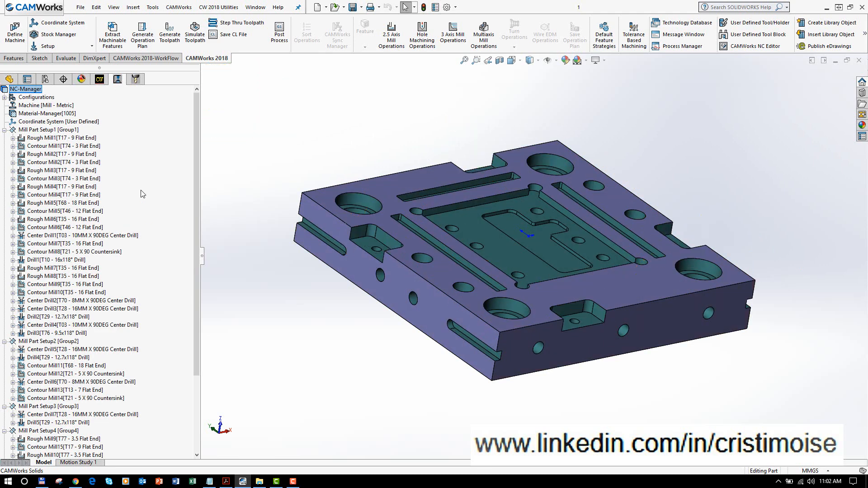
# Check the file locations and G-code post-processing settings in the CAMWorks options, then accept them.
pyautogui.rightClick(21, 89)
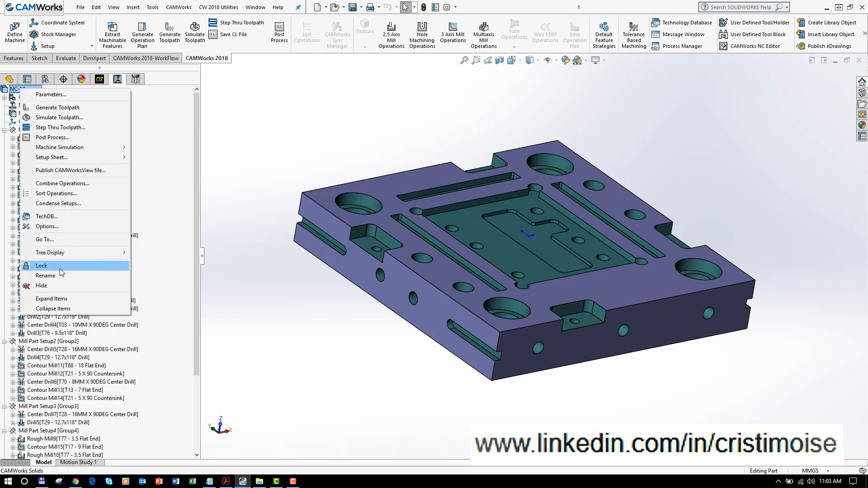
pyautogui.click(47, 226)
pyautogui.click(470, 86)
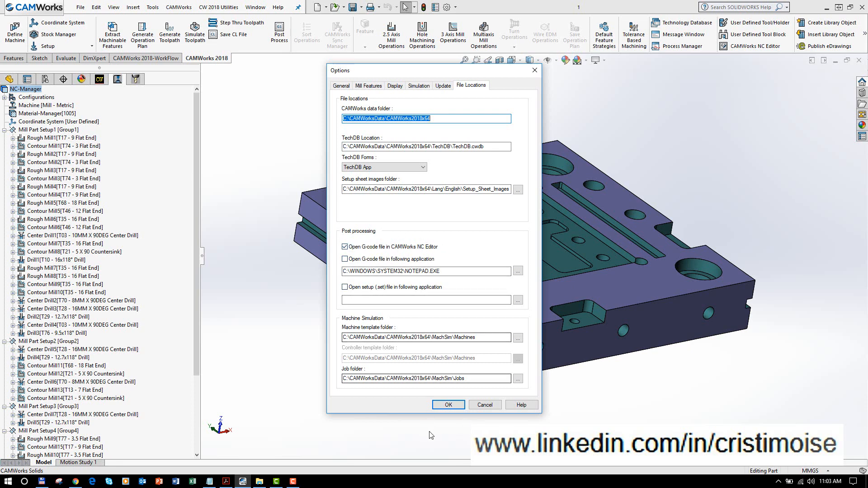
pyautogui.click(444, 408)
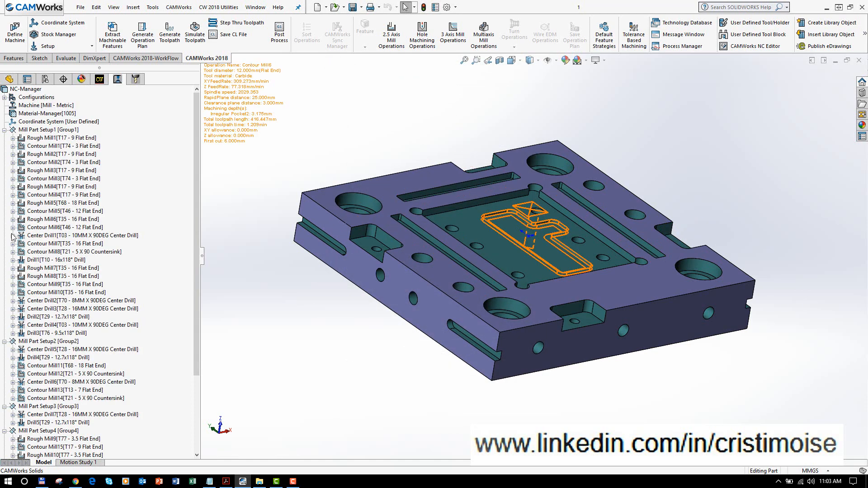
# Post process the Contour Mill1 operation to the M3Axis-Tutorial text file "1" on the Desktop.
pyautogui.rightClick(47, 146)
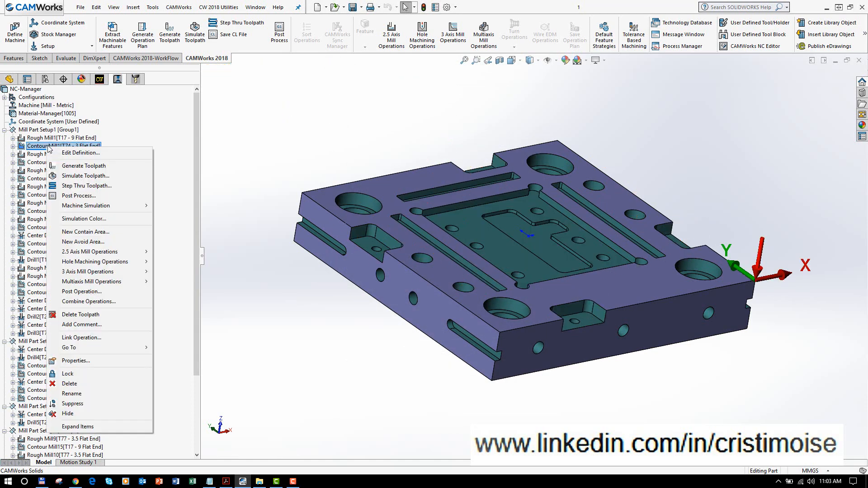
pyautogui.click(80, 195)
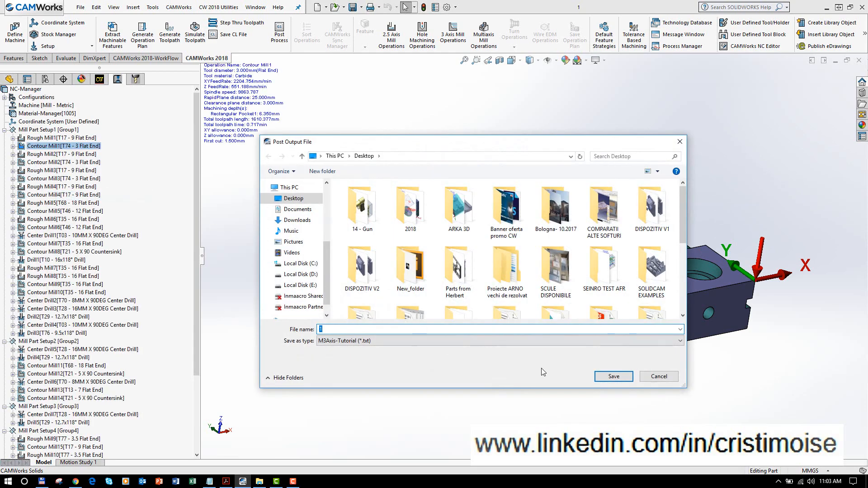
pyautogui.click(605, 378)
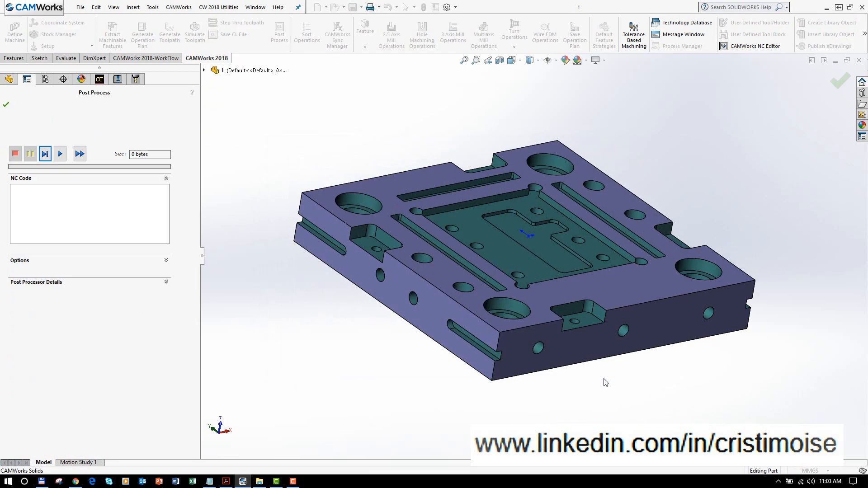
pyautogui.click(79, 155)
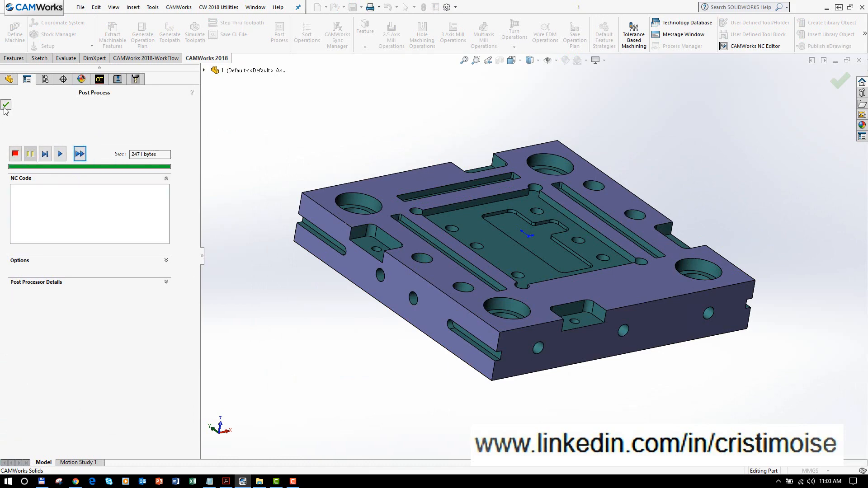
pyautogui.click(5, 106)
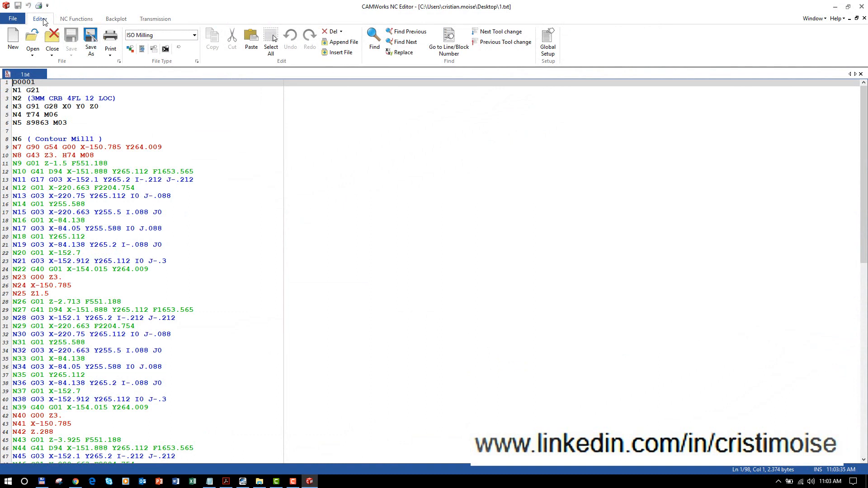
# Look through the NC functions and backplot the posted Contour Mill1 code, then return to the part model.
pyautogui.click(76, 19)
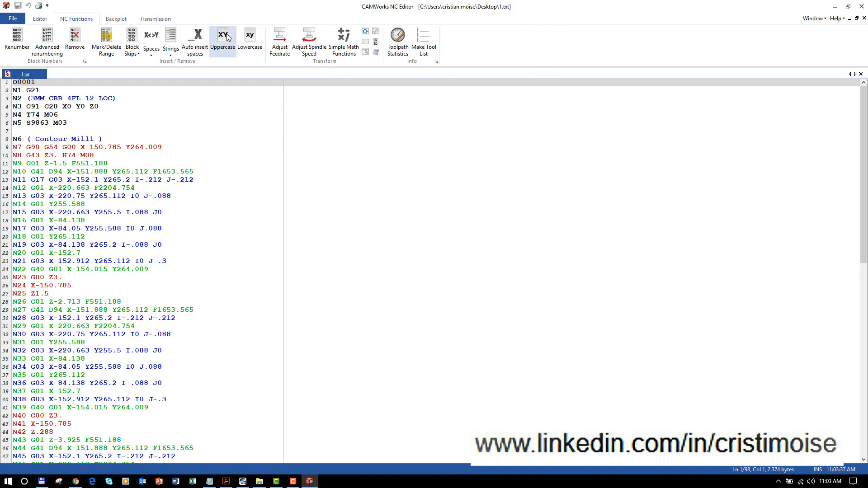
pyautogui.click(114, 19)
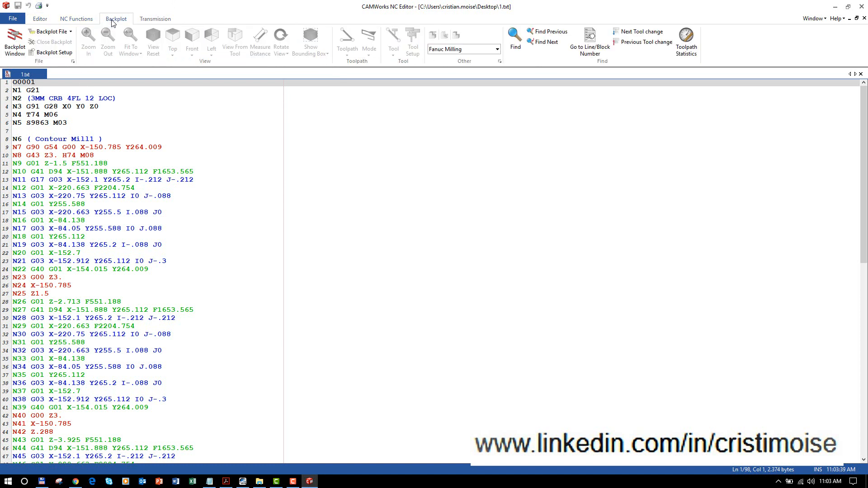
pyautogui.click(10, 50)
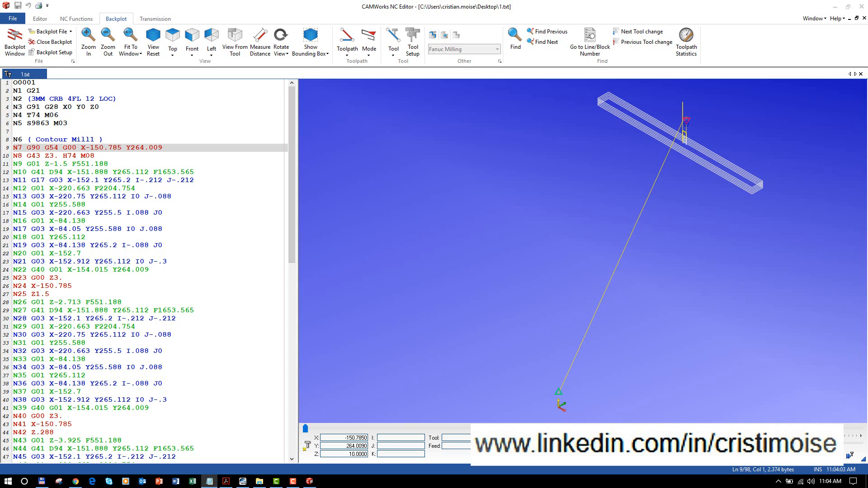
pyautogui.click(835, 7)
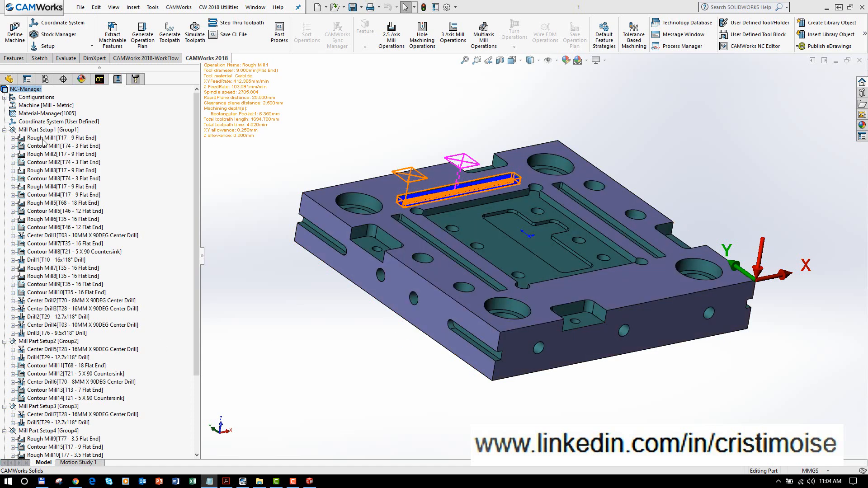
# Open the Rough Mill1 operation parameters and inspect its tool definition, spindle speed and feedrates.
pyautogui.doubleClick(64, 137)
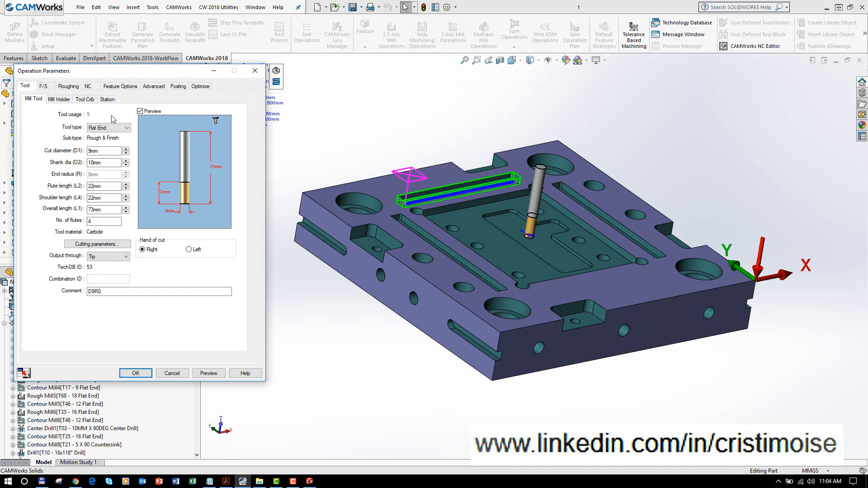
pyautogui.click(46, 87)
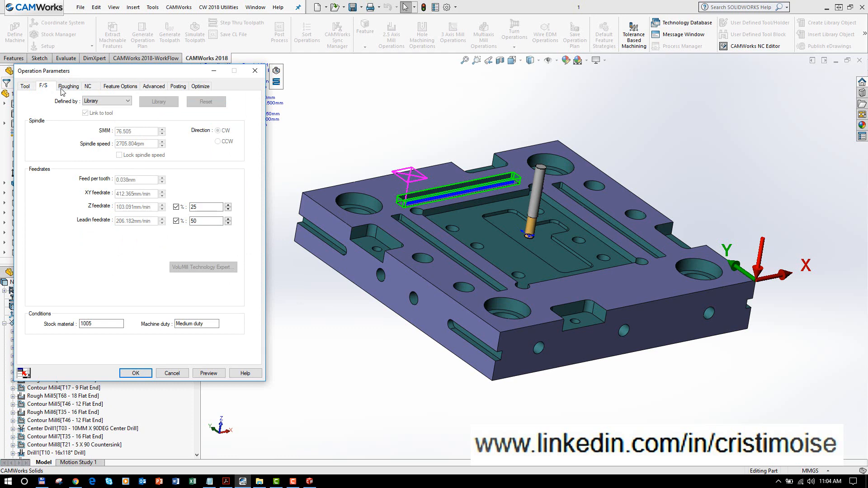
pyautogui.moveTo(67, 76); pyautogui.dragTo(117, 82)
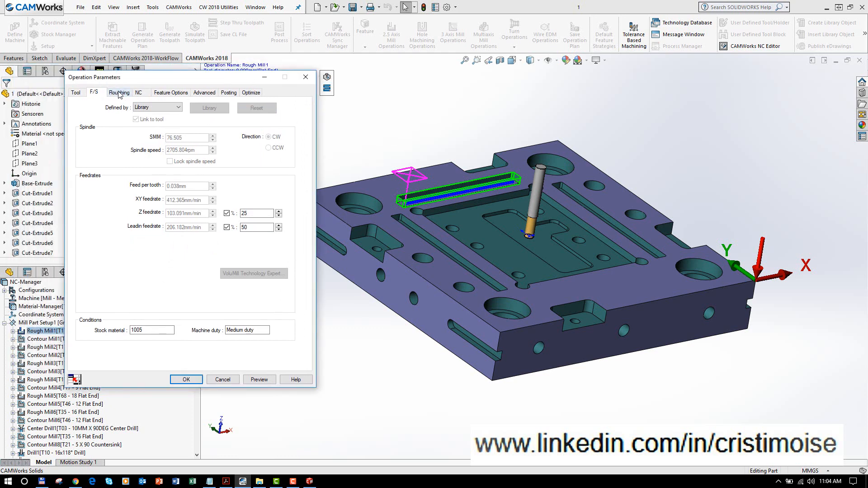
# Inspect Rough Mill1's roughing settings, including the cleanup pass, stepover, bottom and island allowances, and first and maximum cut amounts.
pyautogui.click(118, 92)
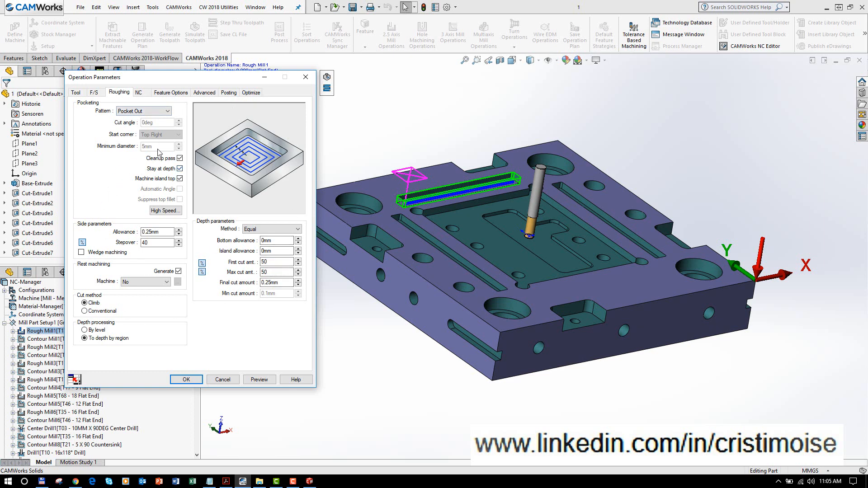
pyautogui.click(163, 159)
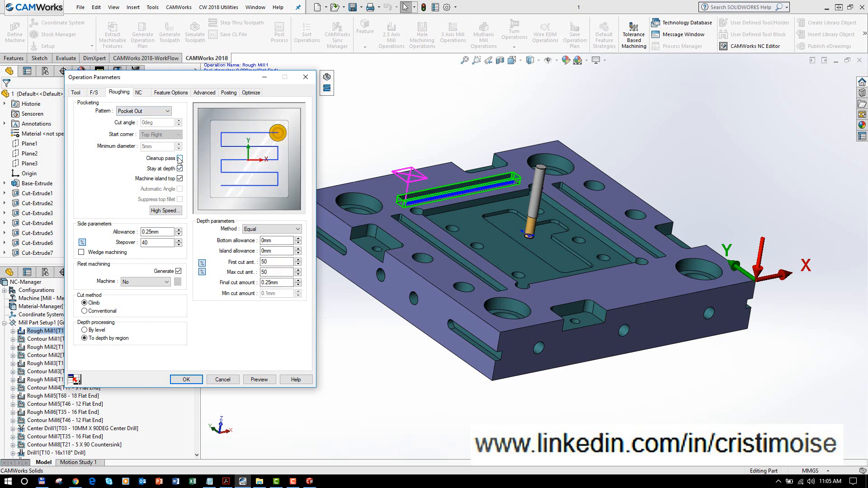
pyautogui.click(179, 159)
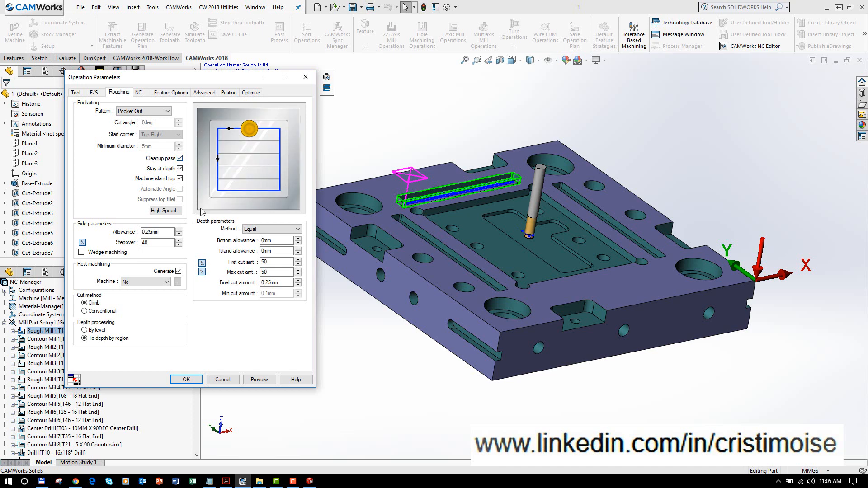
pyautogui.click(163, 243)
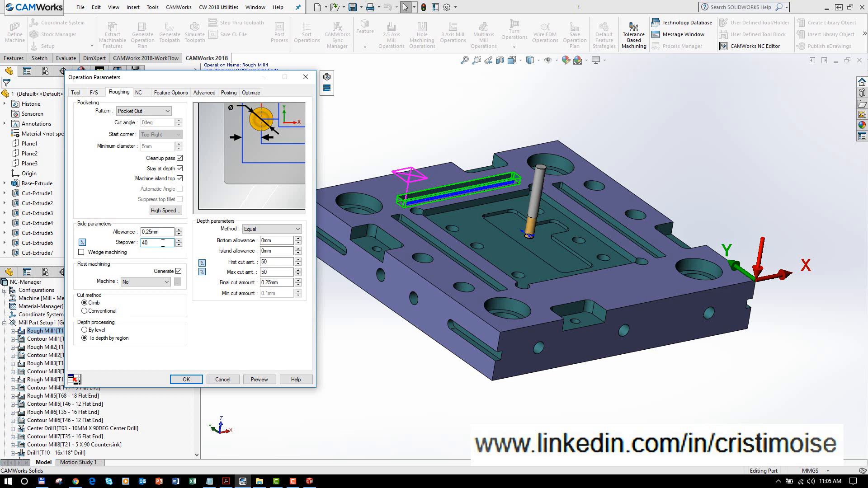
pyautogui.click(276, 241)
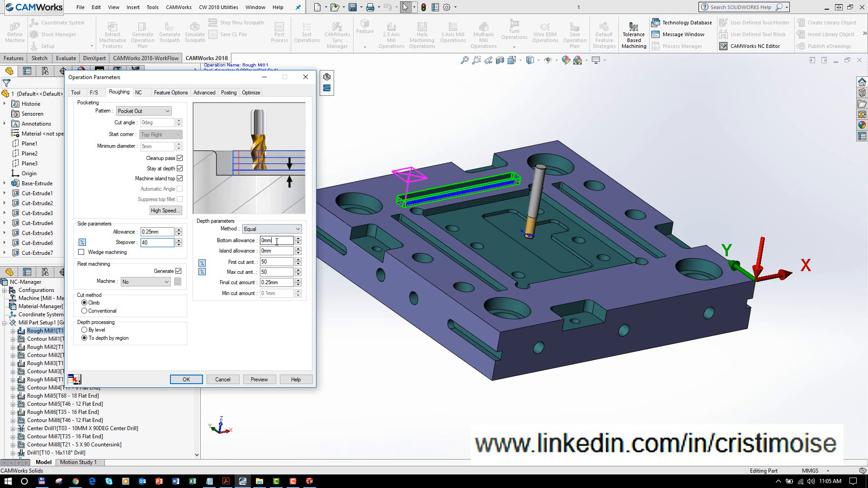
pyautogui.click(276, 251)
pyautogui.click(279, 262)
pyautogui.click(278, 272)
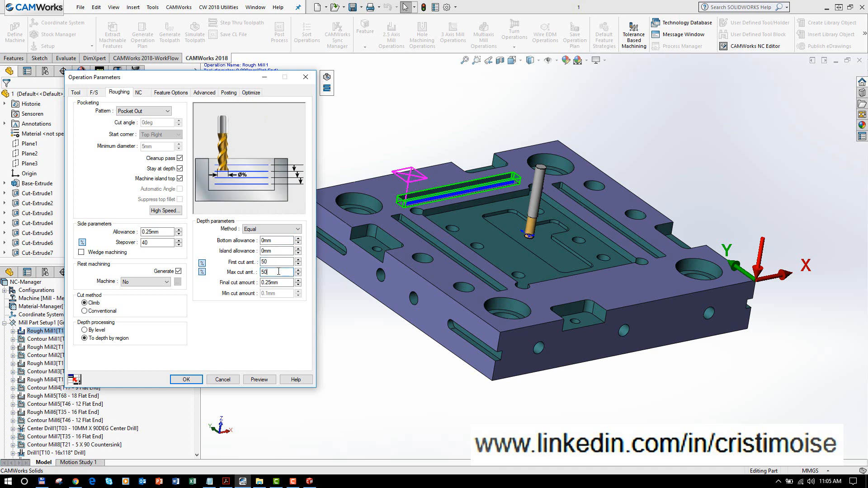
# Inspect Rough Mill1's clearance plane, air segment offset and upper Z limit settings, then dismiss the parameters without changes.
pyautogui.click(141, 93)
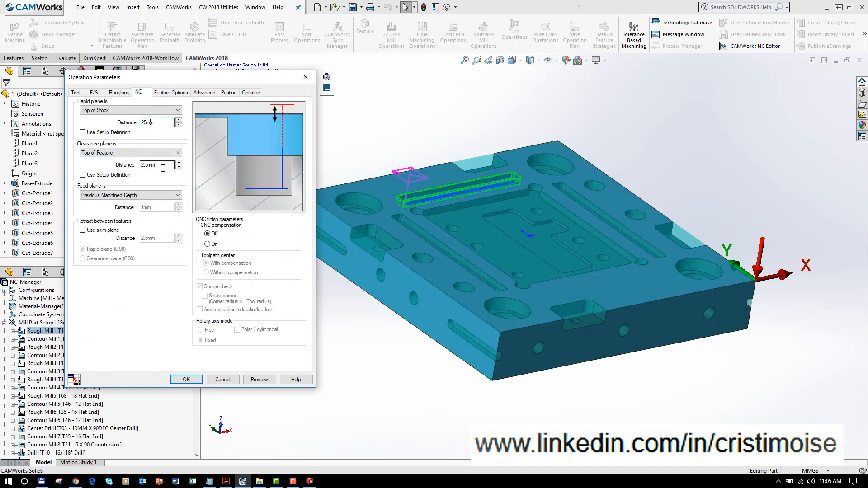
pyautogui.click(162, 166)
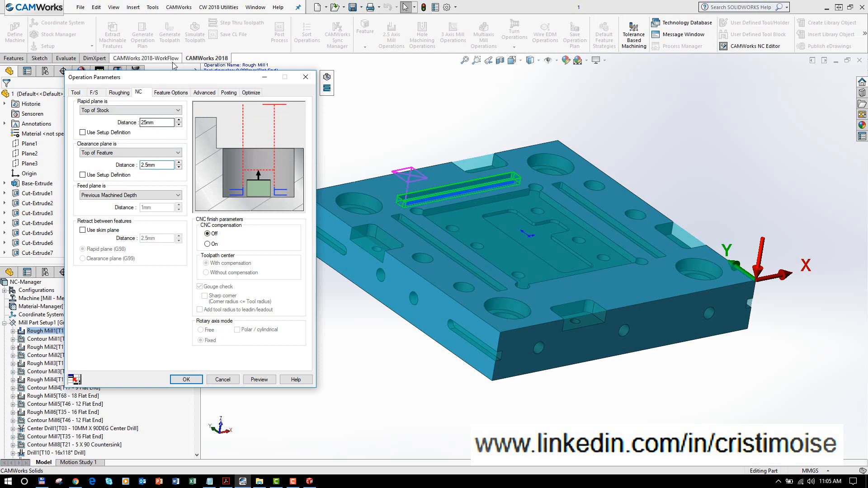
pyautogui.click(177, 92)
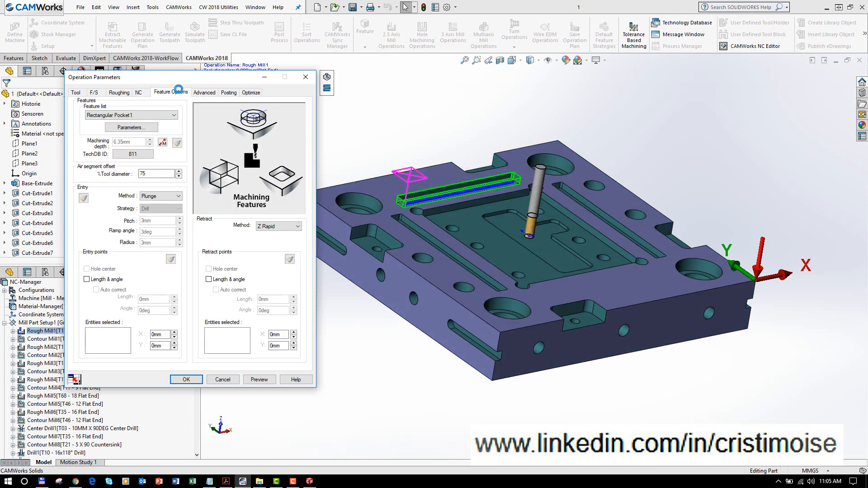
pyautogui.click(151, 174)
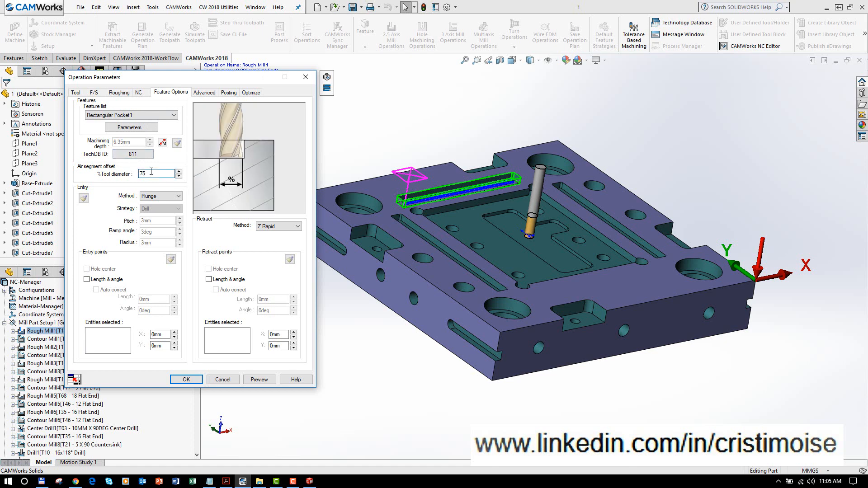
pyautogui.click(202, 93)
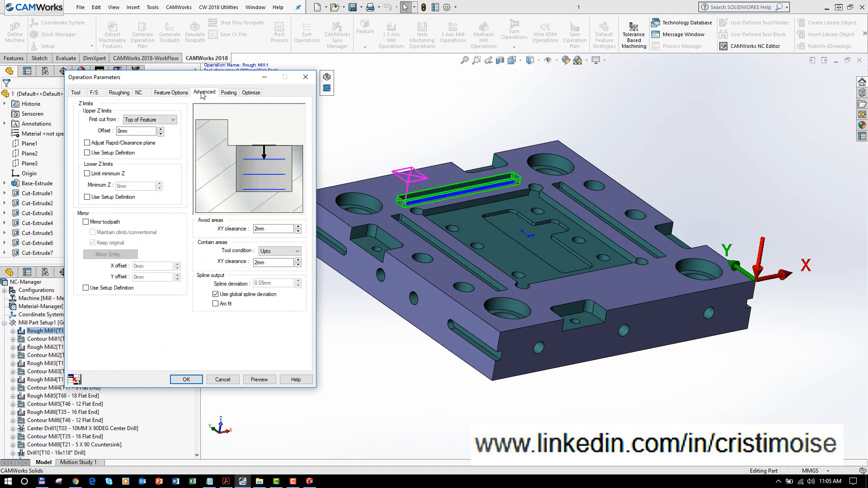
pyautogui.click(140, 131)
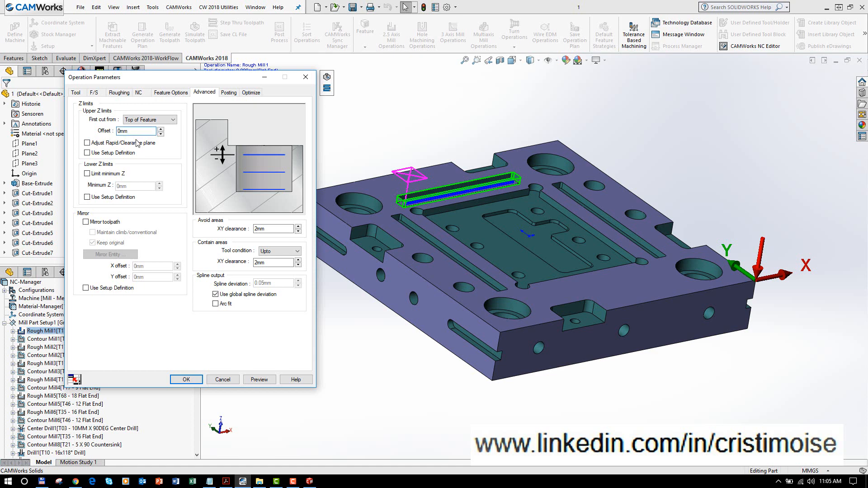
pyautogui.click(221, 378)
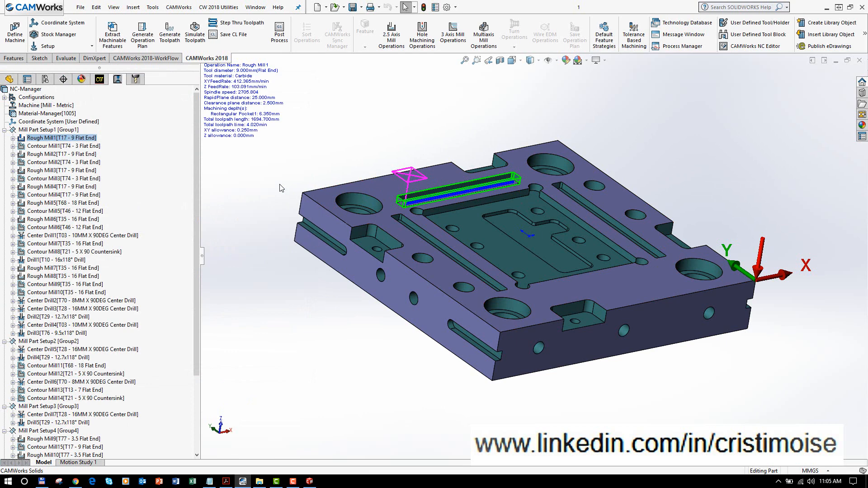
# Collapse the operation lists of Mill Part Setup1 through Mill Part Setup5.
pyautogui.click(5, 130)
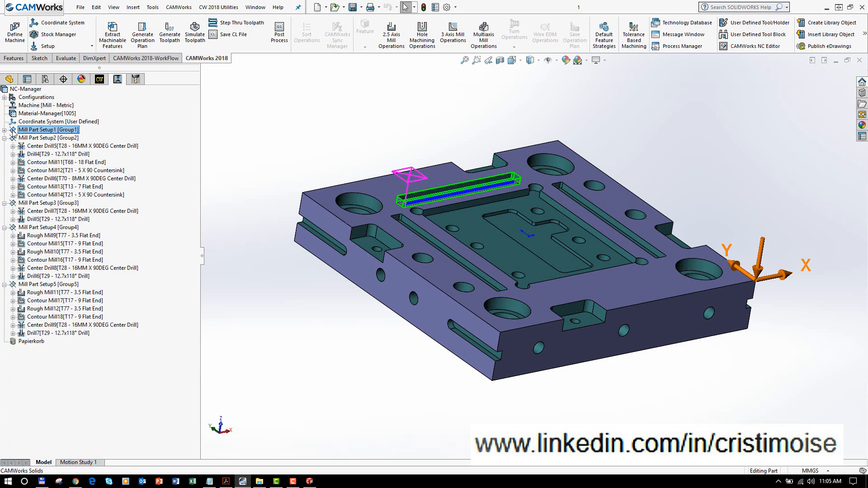
pyautogui.click(4, 138)
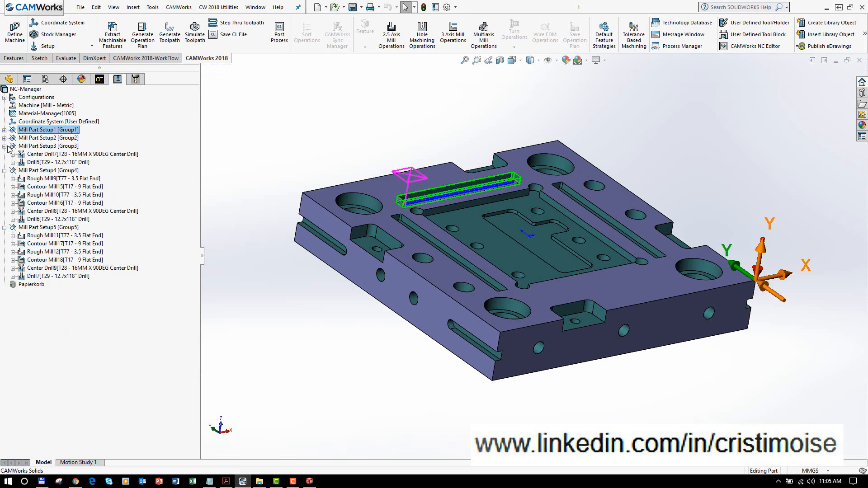
pyautogui.click(4, 146)
pyautogui.click(4, 154)
pyautogui.click(5, 163)
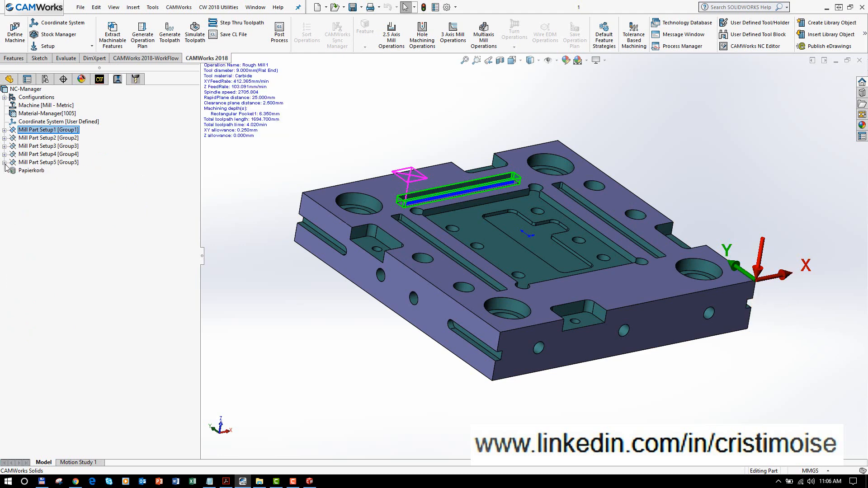
# Delete Mill Part Setup1 through Mill Part Setup5 with all their dependent operations, and empty the Papierkorb recycle bin.
pyautogui.keyDown('shift'); pyautogui.click(71, 162); pyautogui.keyUp('shift')
pyautogui.rightClick(71, 162)
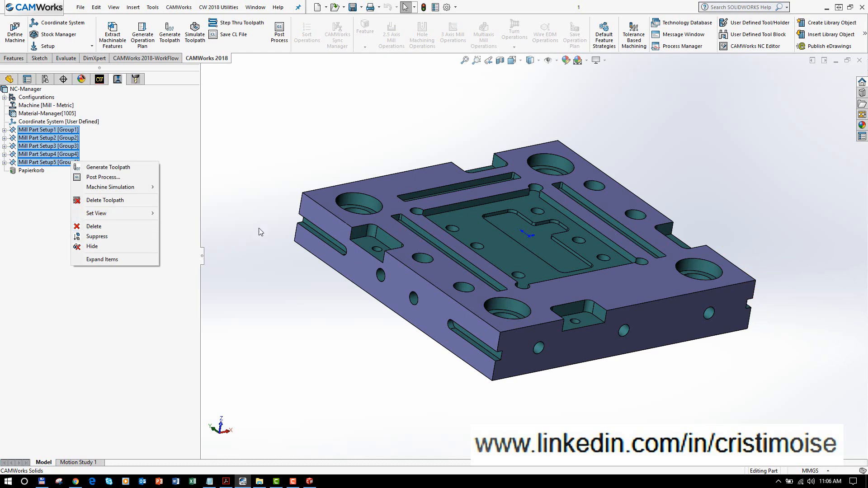
pyautogui.click(96, 226)
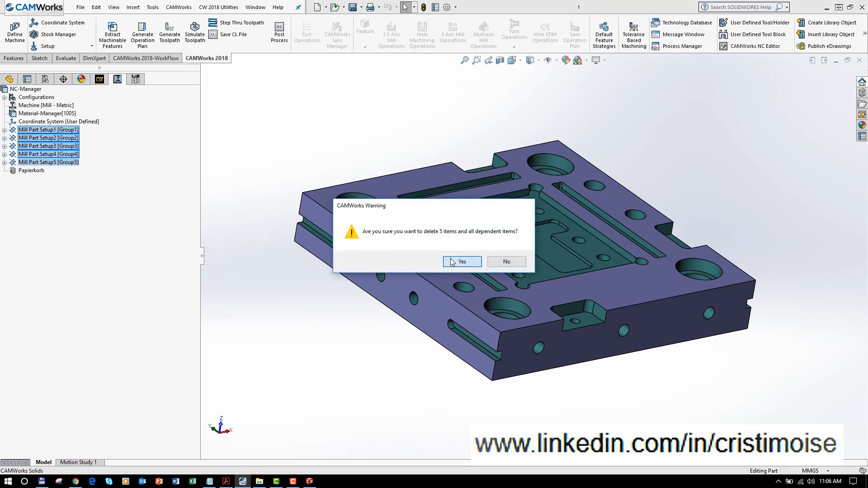
pyautogui.click(452, 261)
pyautogui.rightClick(28, 130)
pyautogui.click(68, 148)
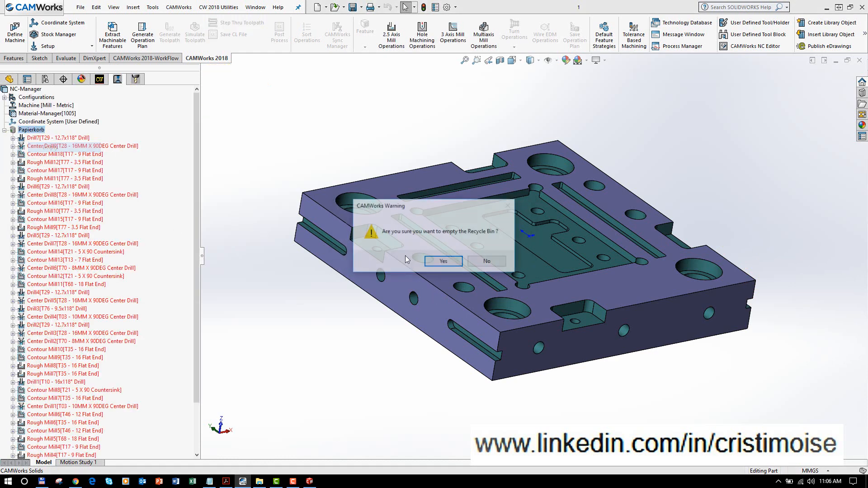
pyautogui.click(440, 261)
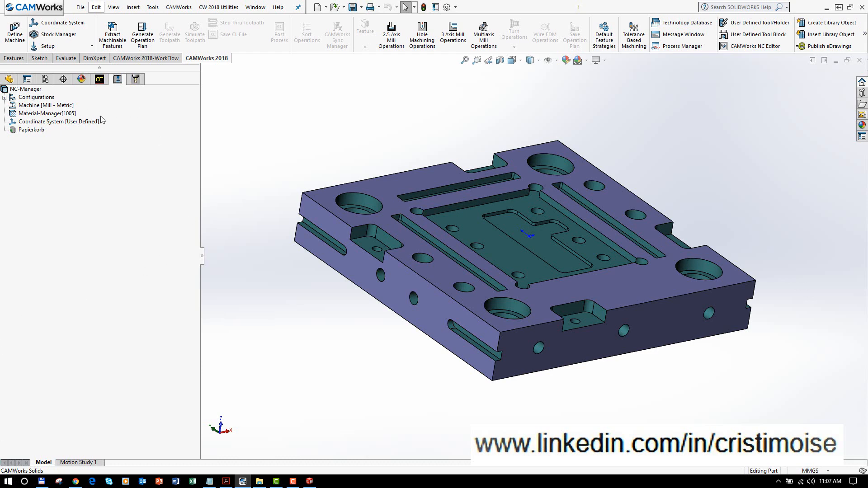
# Try moving the fixture coordinate system to the stock bounding box vertex at the top face's leftmost corner, with Y along the adjacent vertical edge.
pyautogui.rightClick(87, 123)
pyautogui.click(116, 140)
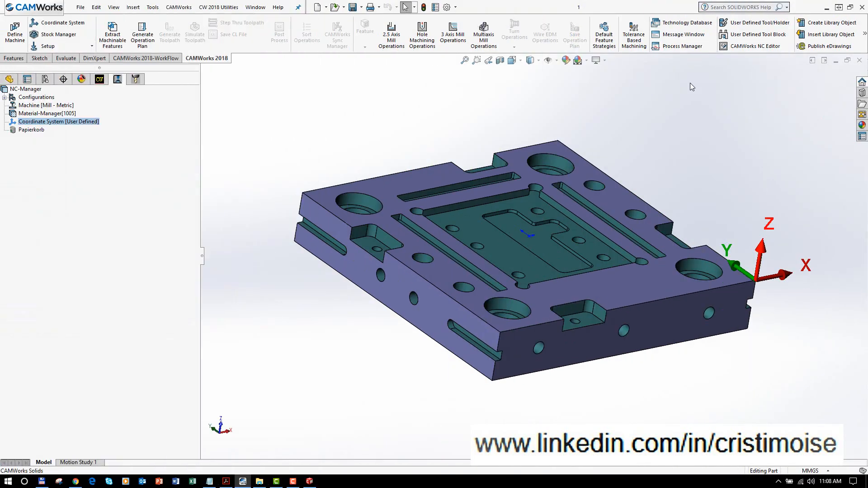
pyautogui.rightClick(66, 122)
pyautogui.click(79, 126)
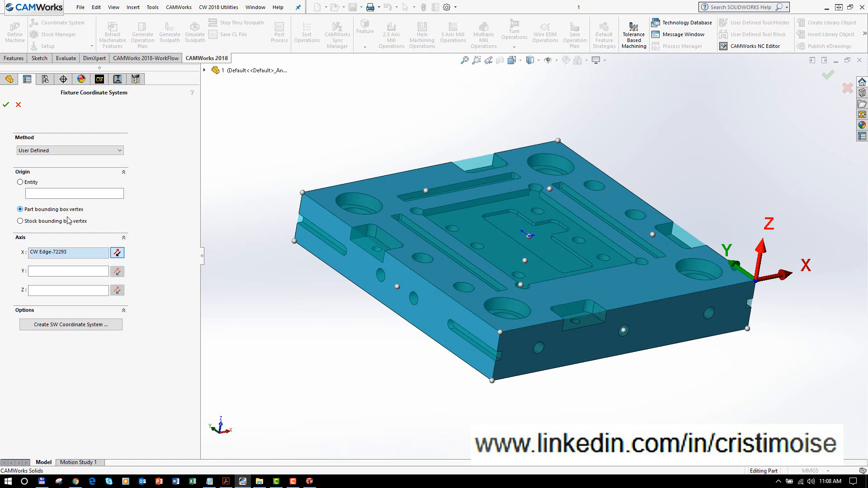
pyautogui.click(34, 226)
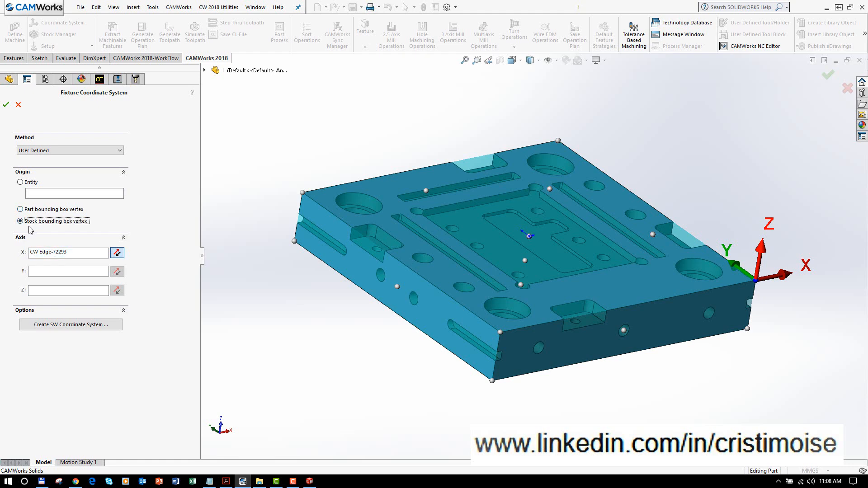
pyautogui.click(302, 193)
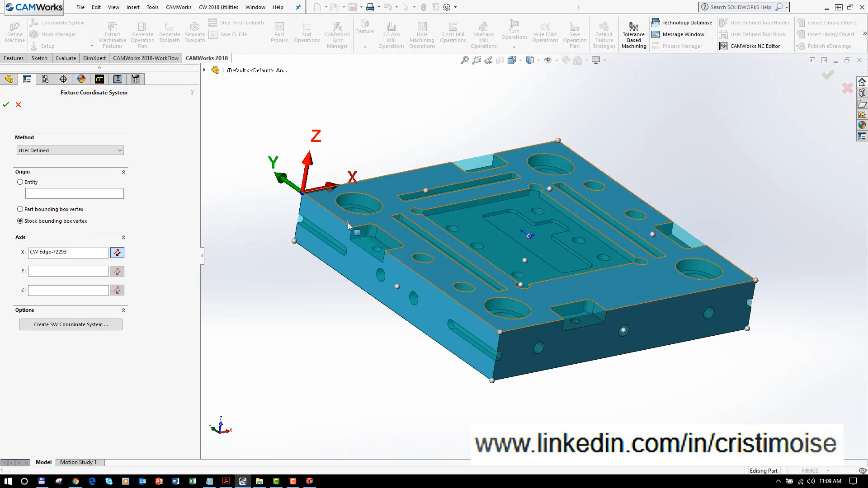
pyautogui.click(68, 271)
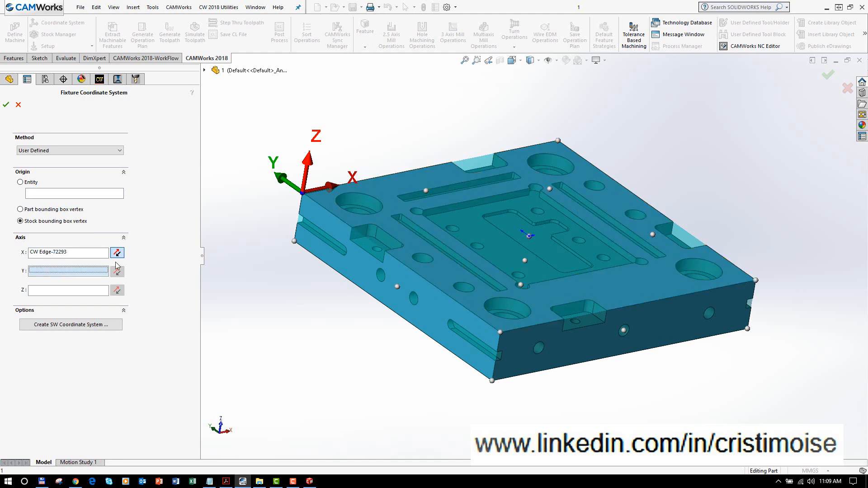
pyautogui.click(301, 207)
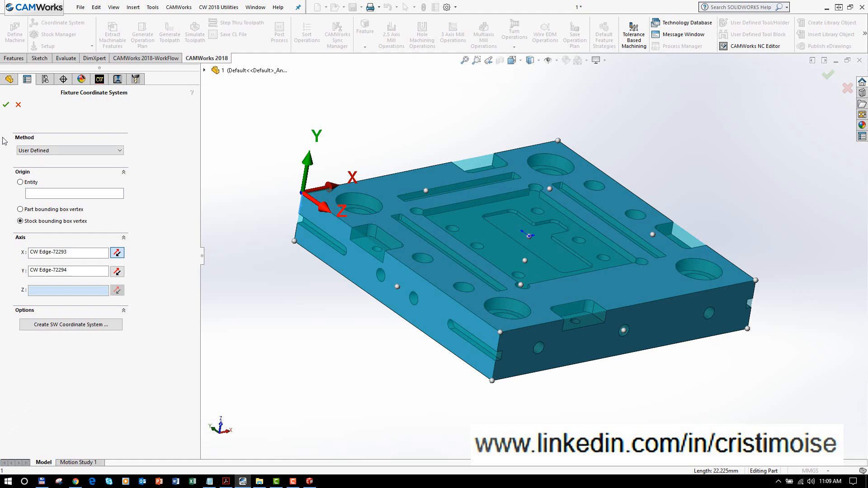
# Review the coordinate system methods, try an Entity origin under User Defined, and discard the coordinate system edits.
pyautogui.click(92, 151)
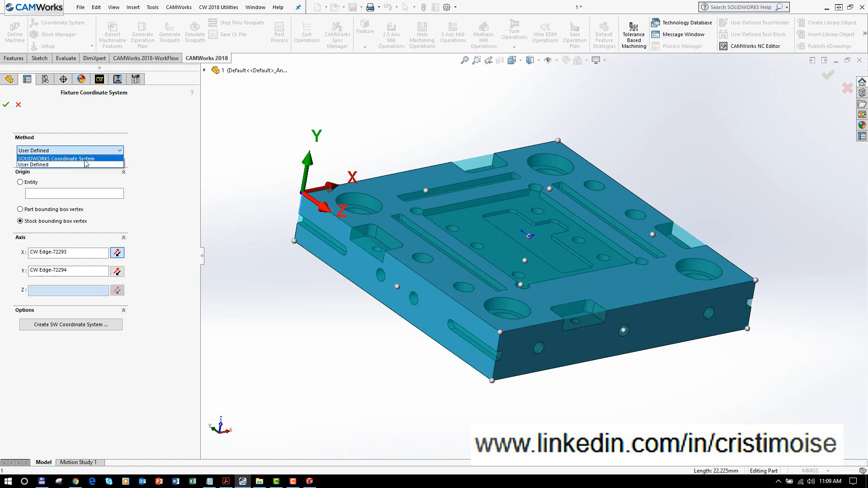
pyautogui.click(68, 164)
pyautogui.click(30, 183)
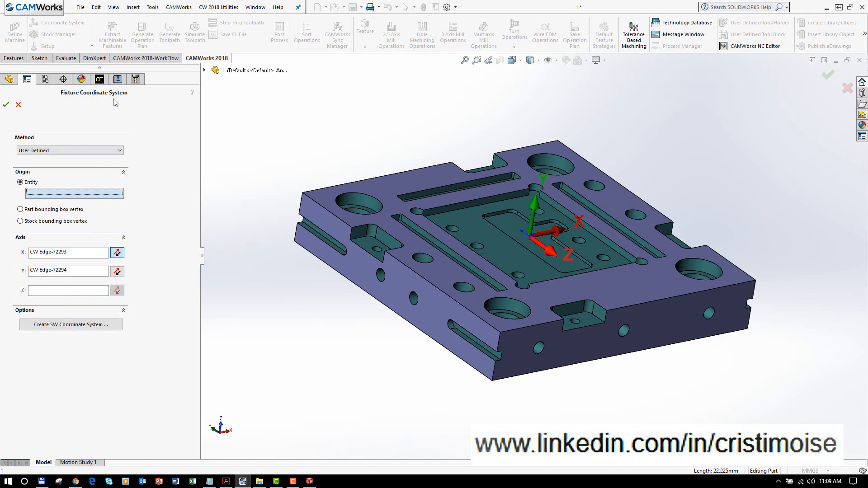
pyautogui.click(21, 103)
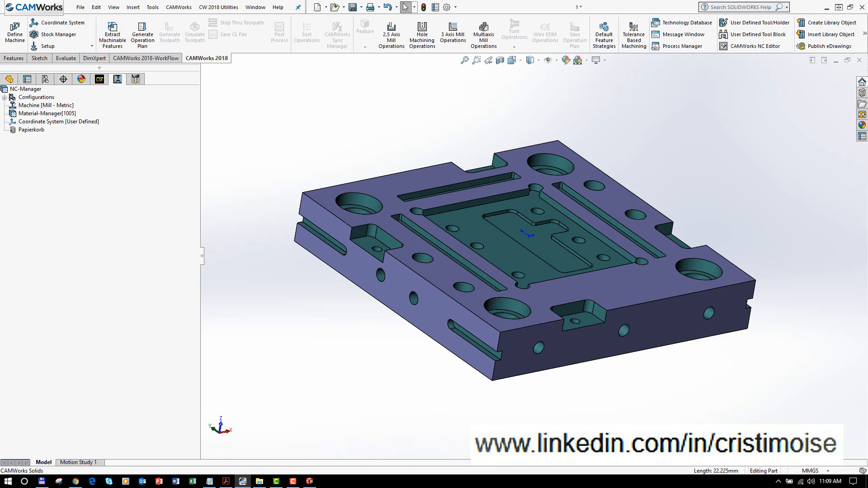
# Turn on the Associate option for the user-defined coordinate system.
pyautogui.hotkey('alt', 'Tab')
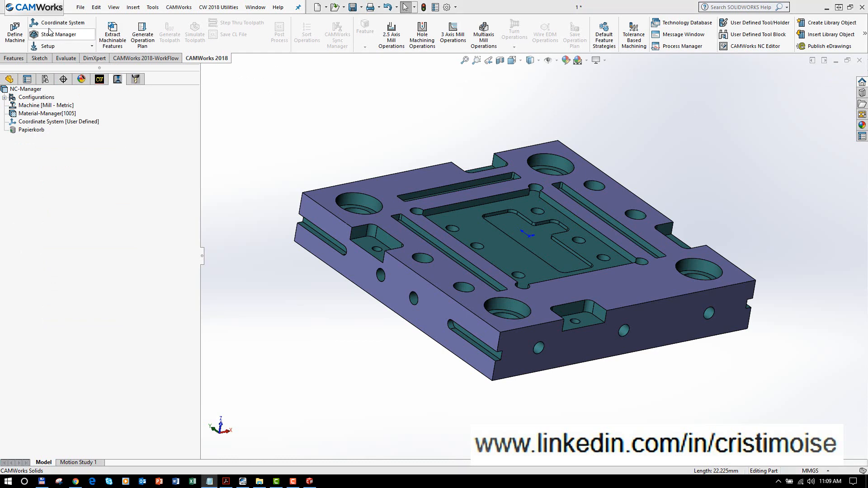
pyautogui.click(163, 58)
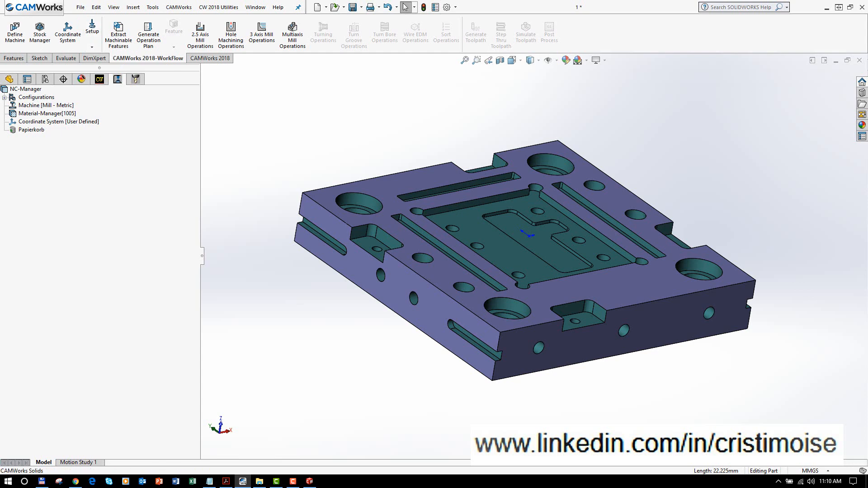
pyautogui.rightClick(72, 122)
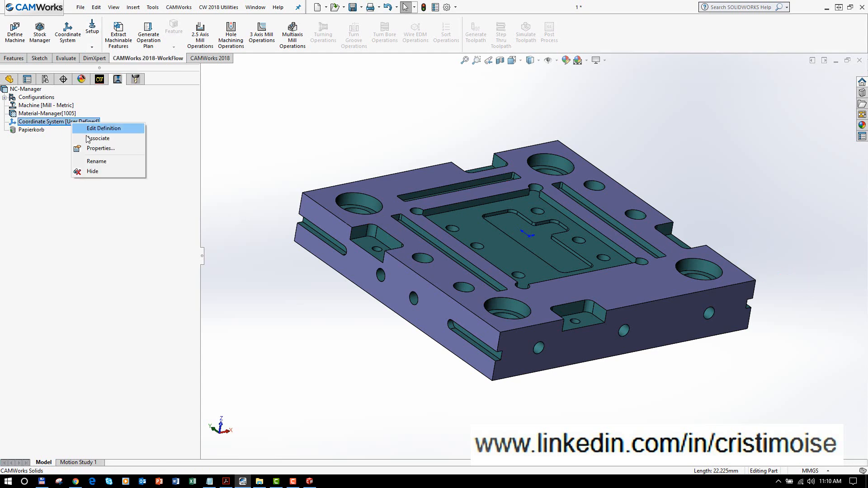
pyautogui.click(92, 138)
# Start a 2.5 axis Rough Mill operation on Rectangular Pocket1 in Mill Part Setup1 using tool T15 - 11 Flat End.
pyautogui.click(98, 80)
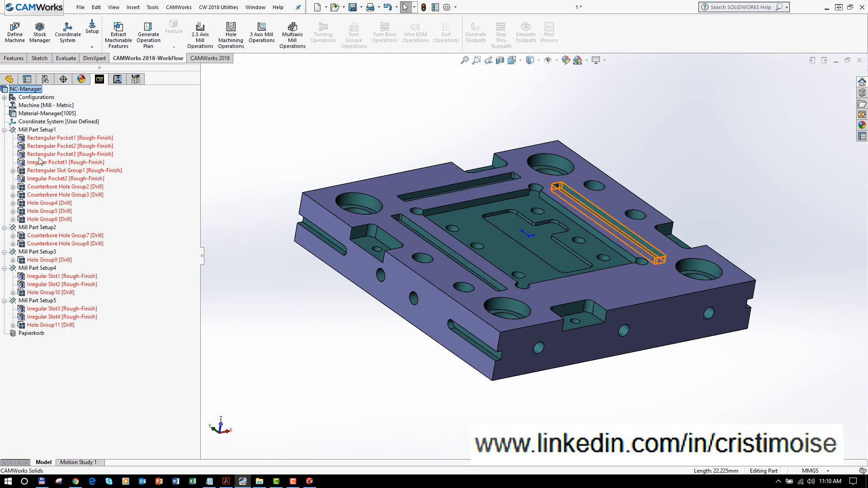
pyautogui.rightClick(61, 142)
pyautogui.moveTo(108, 238)
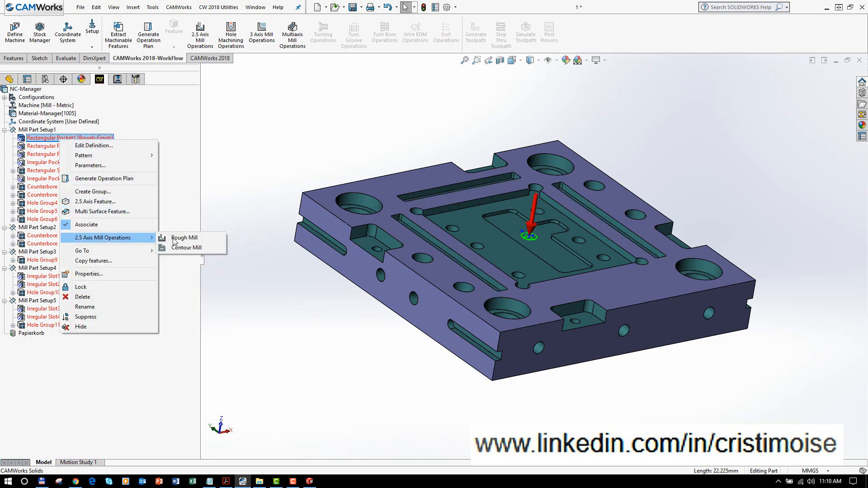
pyautogui.click(185, 238)
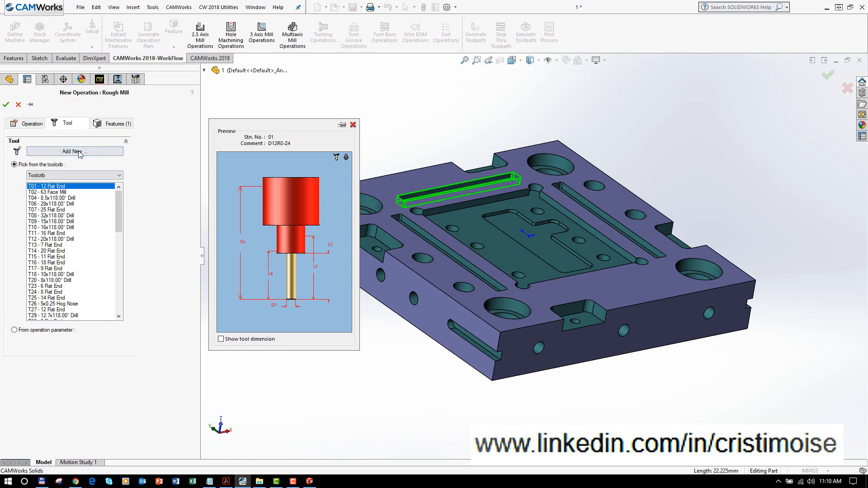
pyautogui.click(67, 239)
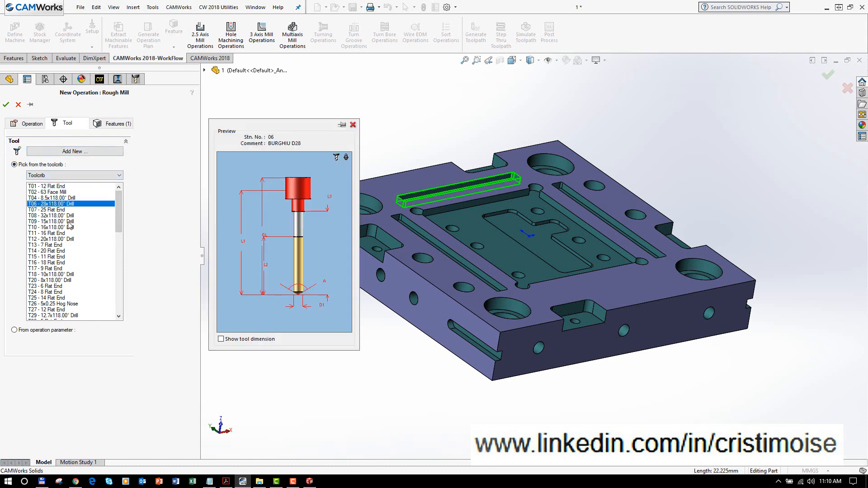
pyautogui.click(67, 257)
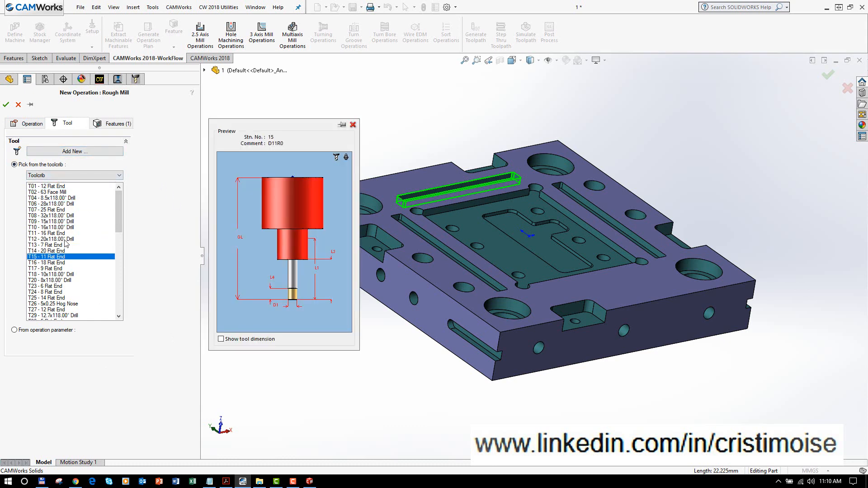
# Check the available tool cribs and the assigned feature, create the Rough Mill operation, and dismiss its parameters without changes.
pyautogui.click(51, 178)
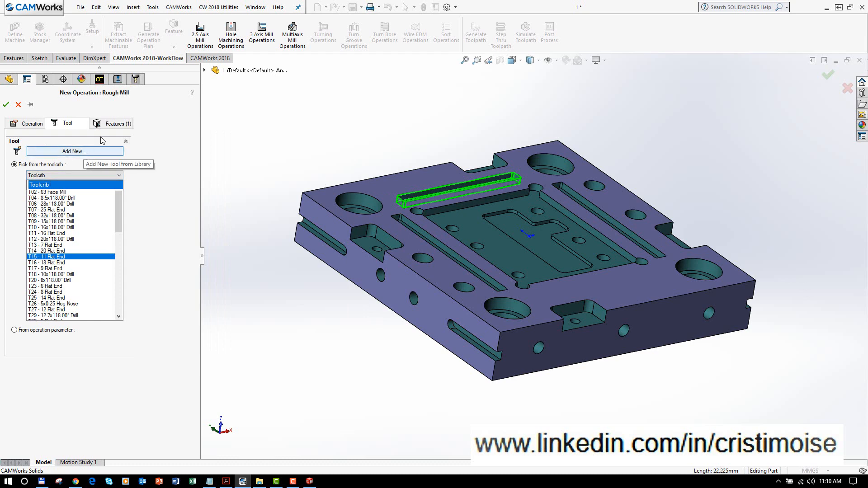
pyautogui.click(125, 126)
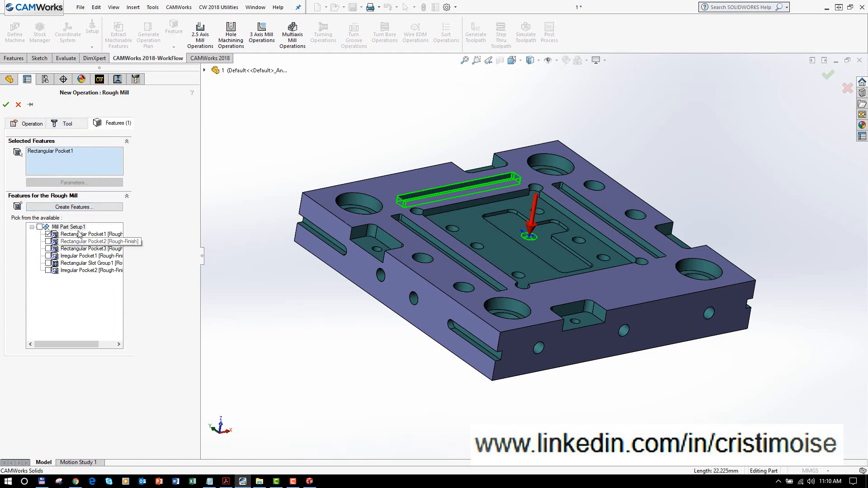
pyautogui.click(6, 104)
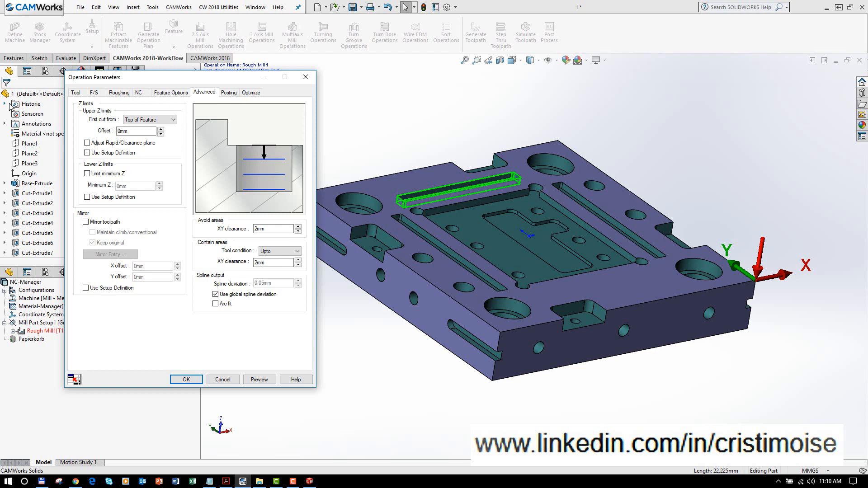
pyautogui.click(217, 381)
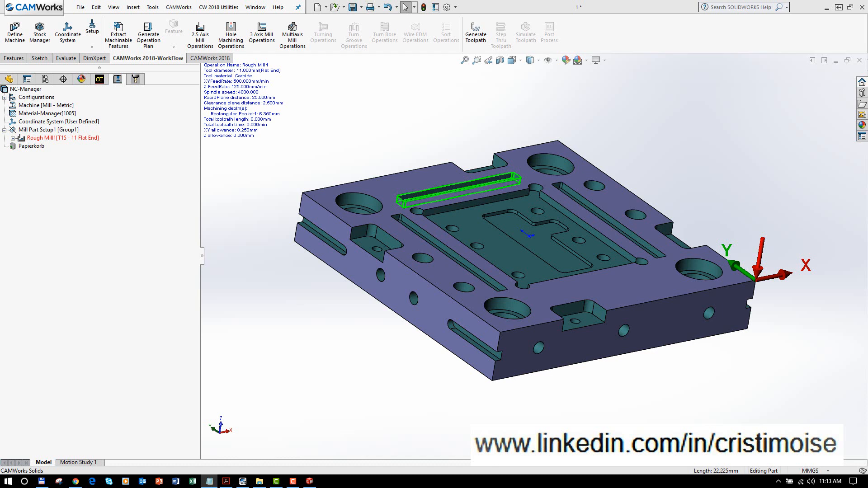
# Open a new part perimeter feature for Mill Part Setup1, examine its strategy and end condition options, and cancel it.
pyautogui.click(99, 80)
pyautogui.rightClick(55, 122)
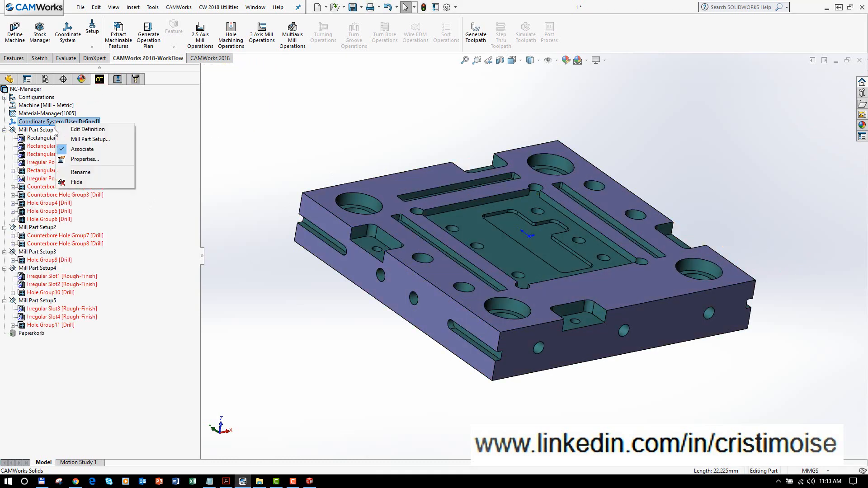
pyautogui.click(44, 132)
pyautogui.rightClick(44, 135)
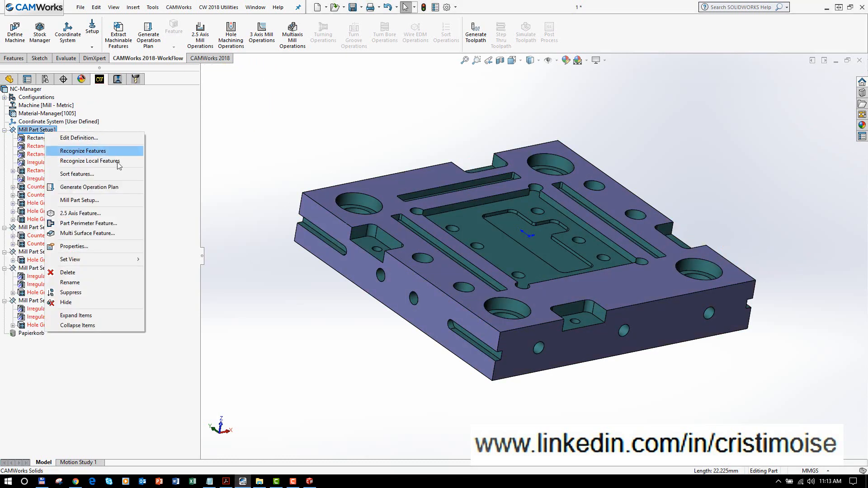
pyautogui.click(118, 224)
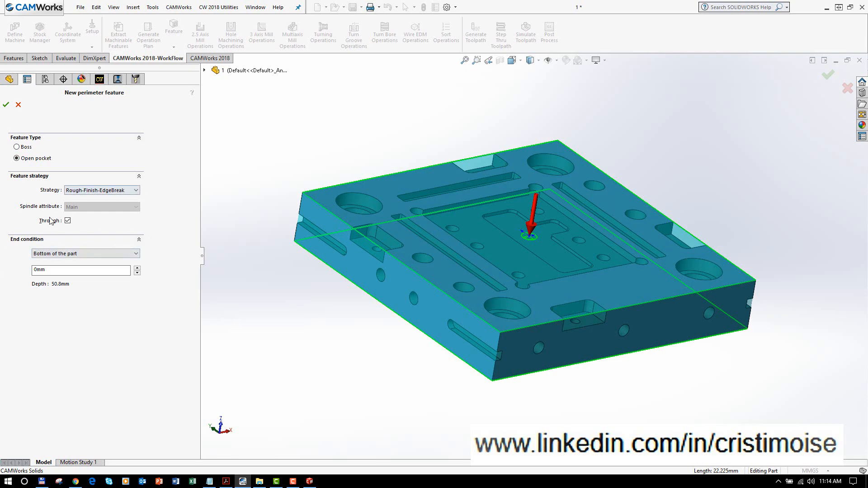
pyautogui.click(86, 256)
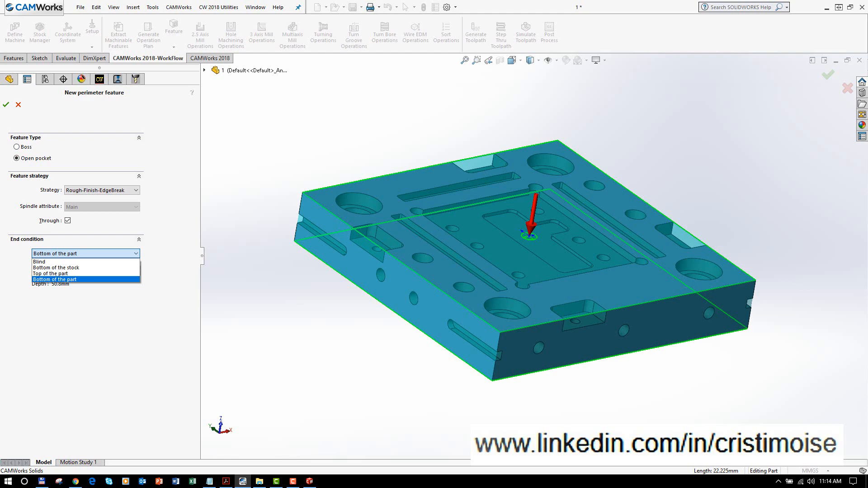
pyautogui.hotkey('alt', 'Tab')
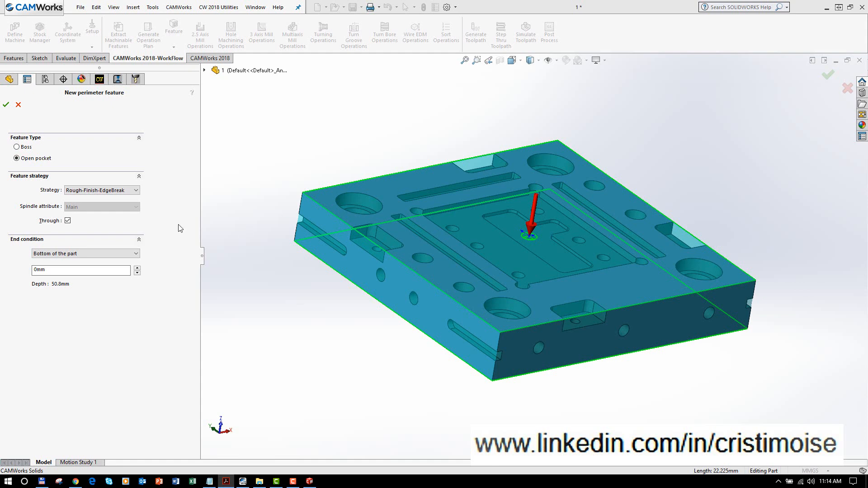
pyautogui.click(21, 106)
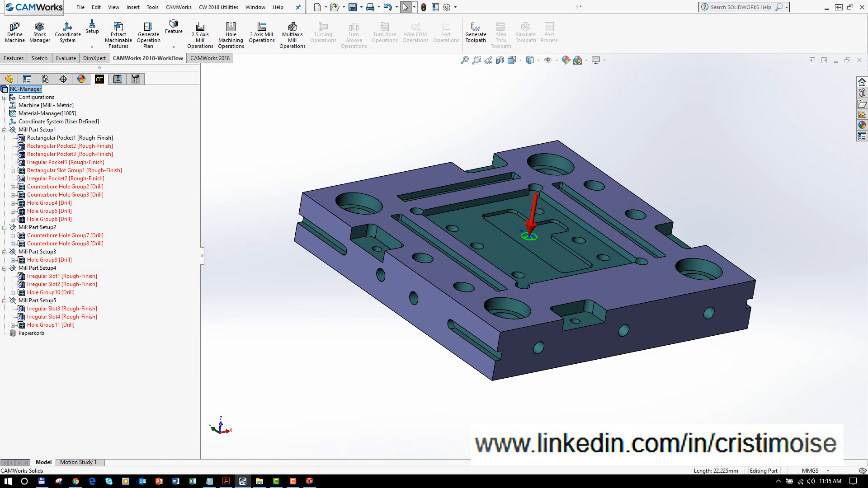
# Inspect the Optimize settings and TechDB default options in the Rough Mill operation's parameters, and close them without changes.
pyautogui.click(117, 79)
pyautogui.rightClick(99, 139)
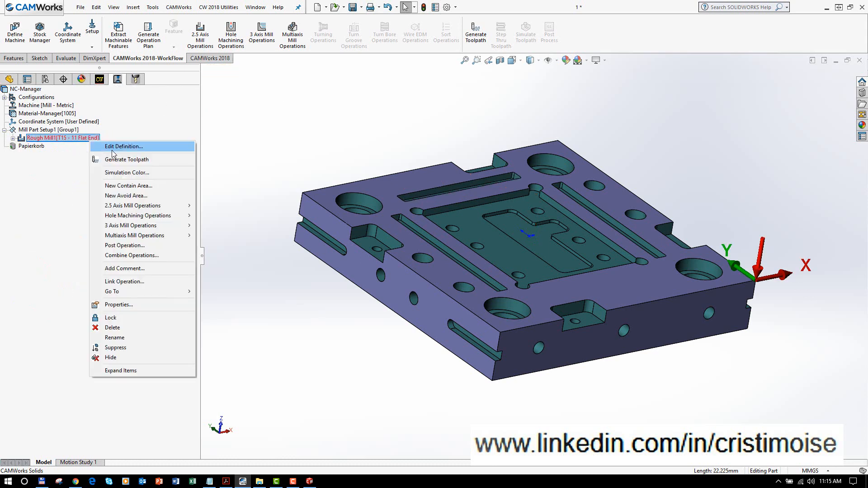
pyautogui.click(131, 146)
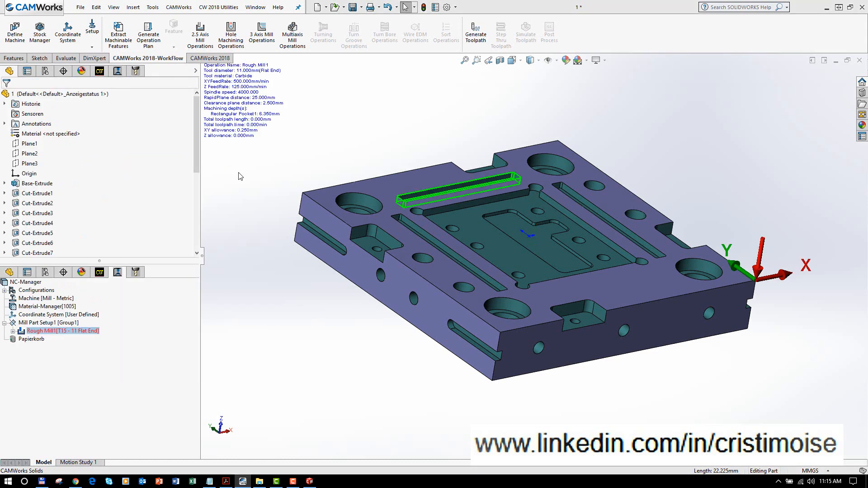
pyautogui.click(255, 92)
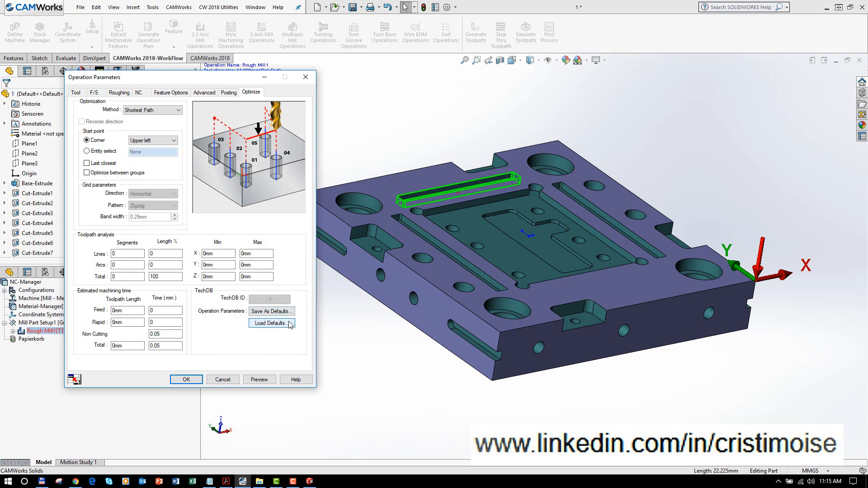
pyautogui.click(222, 379)
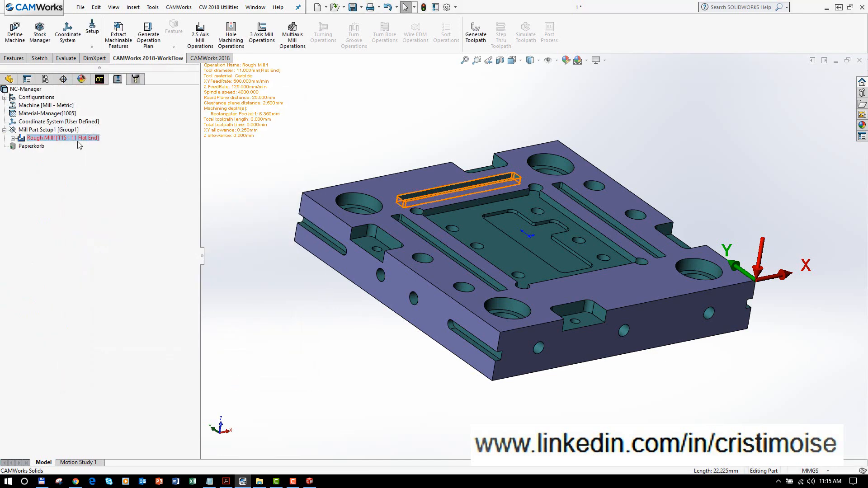
# Save the Rough Mill1 operation's parameters as a new defaults set named test, and confirm the operation's parameters.
pyautogui.rightClick(78, 142)
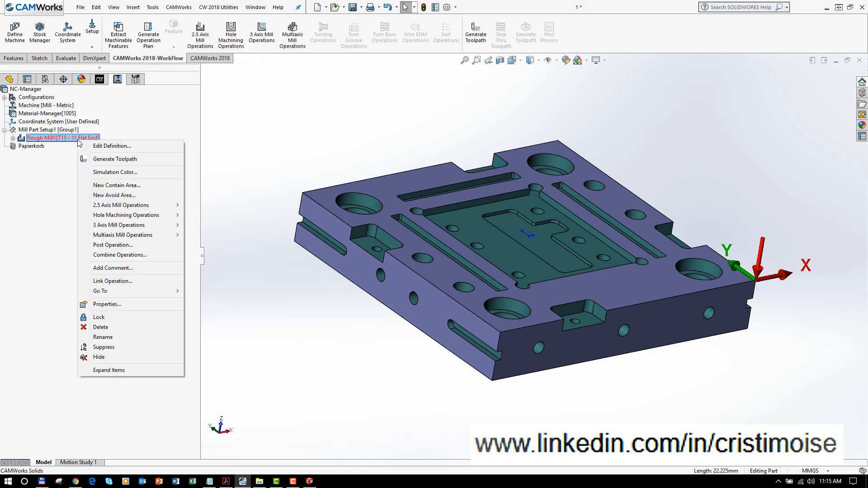
pyautogui.click(101, 82)
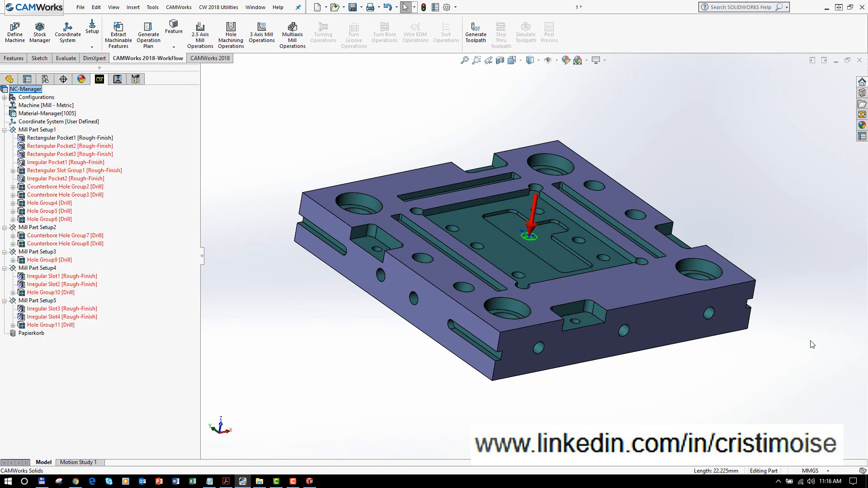
pyautogui.click(117, 79)
pyautogui.click(81, 138)
pyautogui.rightClick(81, 139)
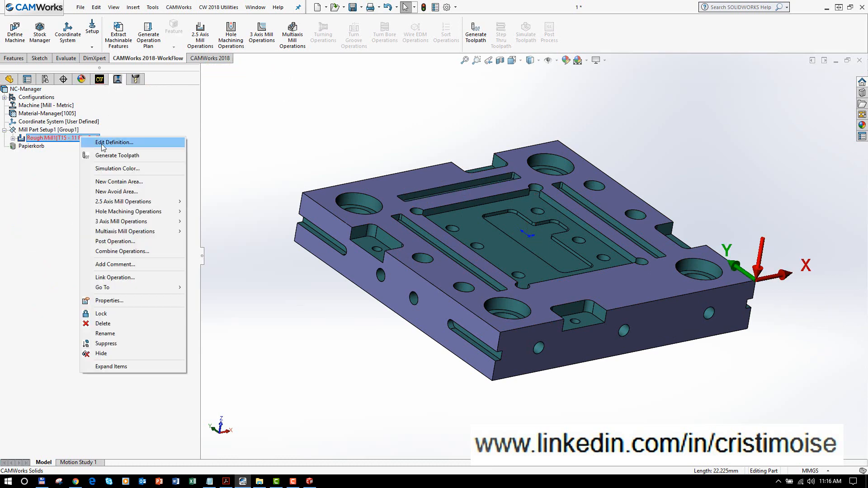
pyautogui.click(102, 142)
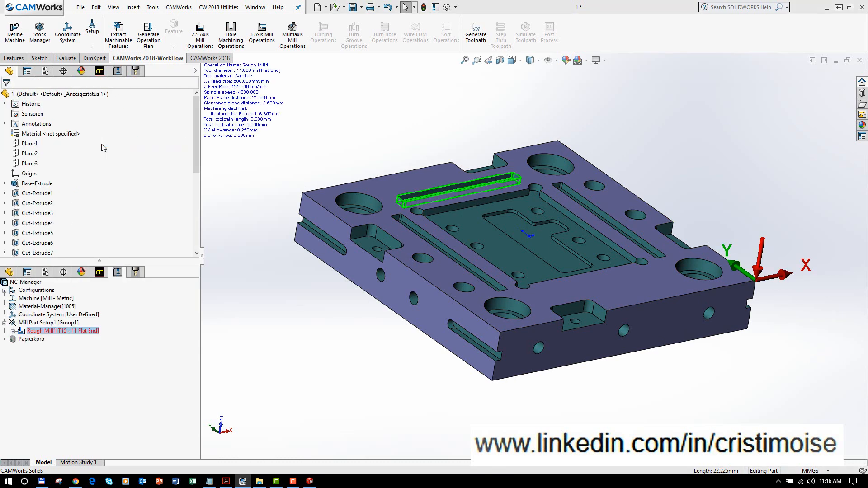
pyautogui.click(263, 310)
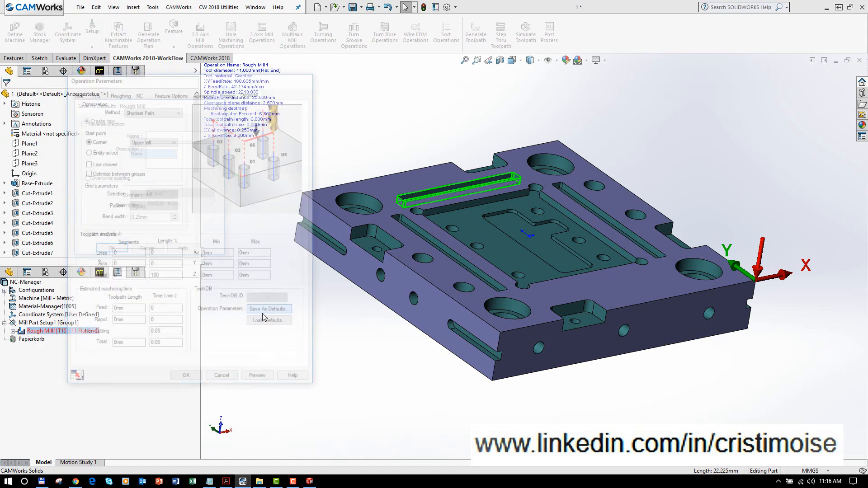
pyautogui.click(166, 132)
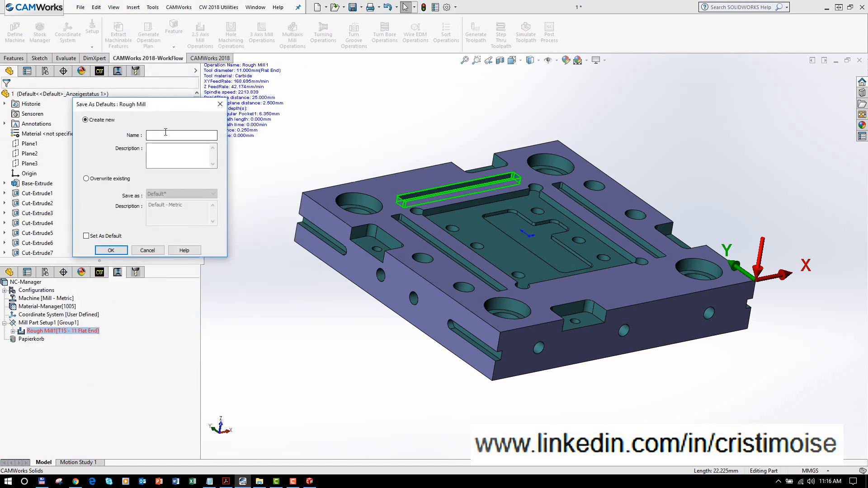
pyautogui.write('test')
pyautogui.click(118, 251)
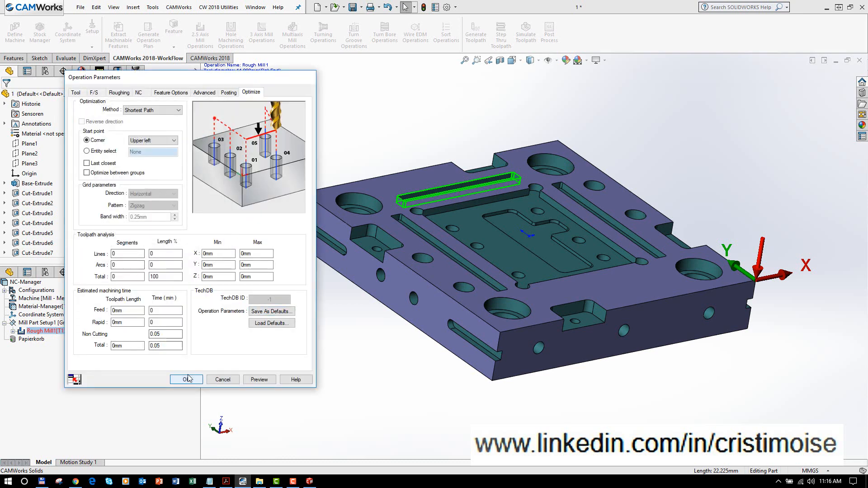
pyautogui.click(185, 379)
# Create a 2.5 axis Rough Mill operation on Rectangular Pocket2 in Mill Part Setup1.
pyautogui.click(100, 80)
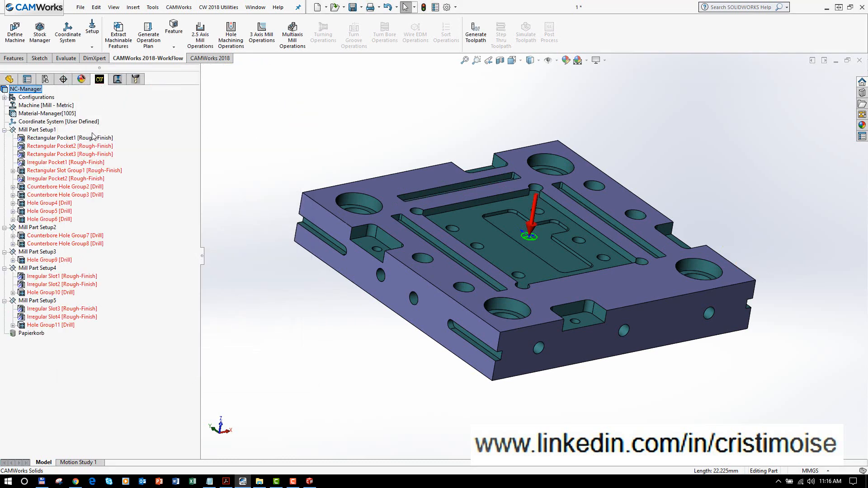
pyautogui.rightClick(92, 148)
pyautogui.moveTo(158, 243)
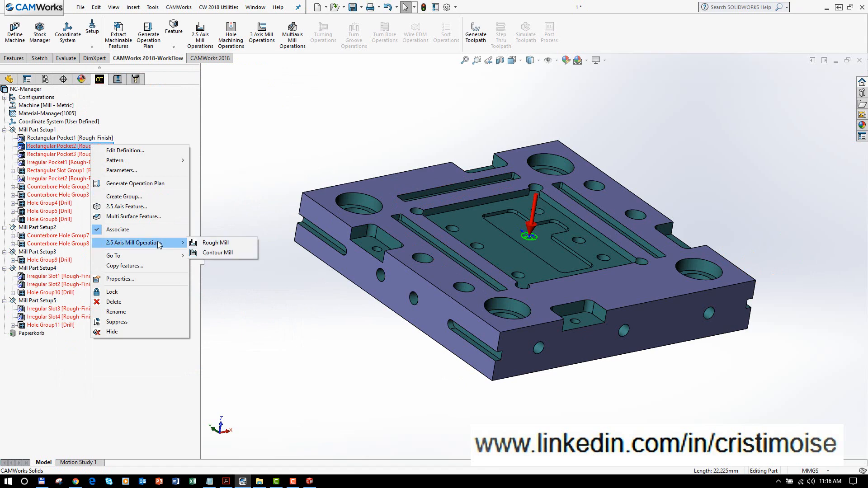
pyautogui.click(202, 244)
pyautogui.click(9, 111)
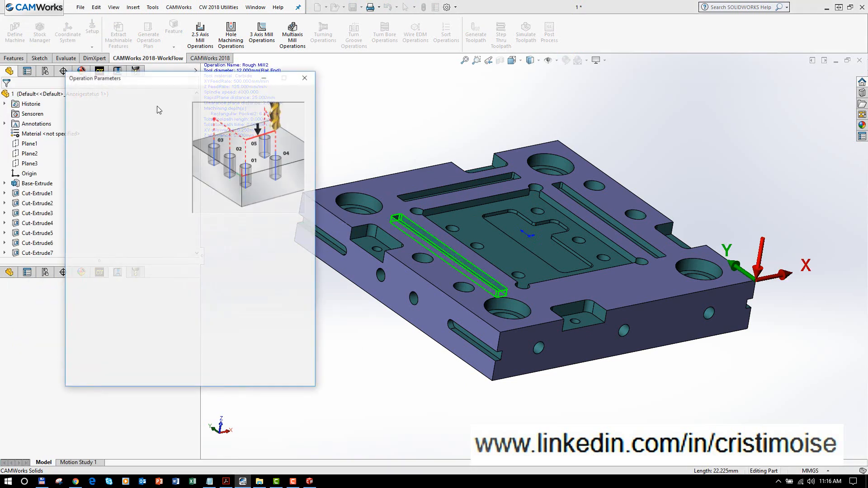
# Load the test defaults set into the Rectangular Pocket2 Rough Mill operation and close its parameters.
pyautogui.click(271, 324)
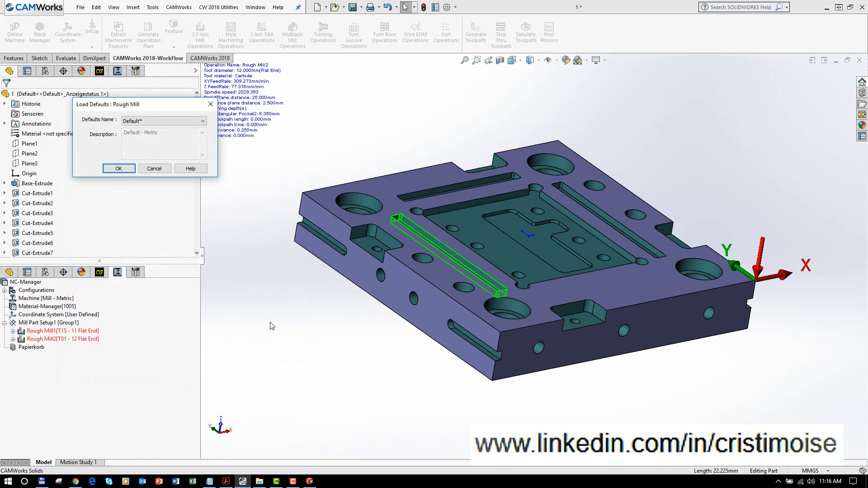
pyautogui.click(156, 122)
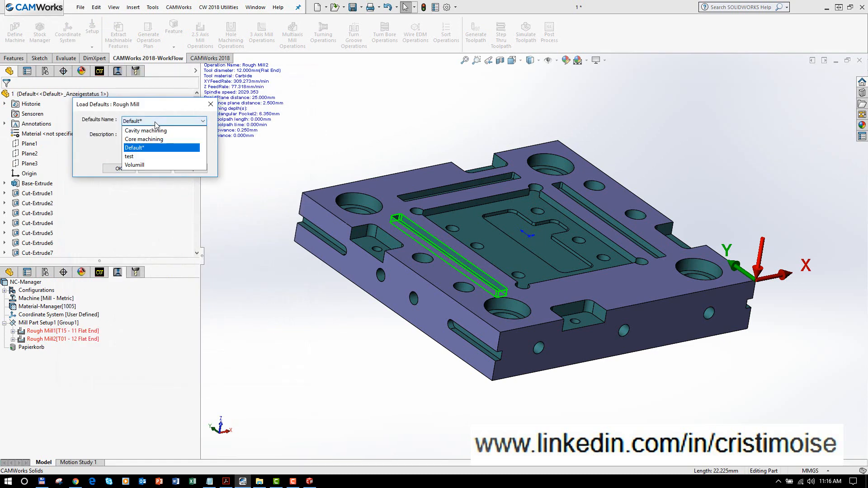
pyautogui.click(141, 158)
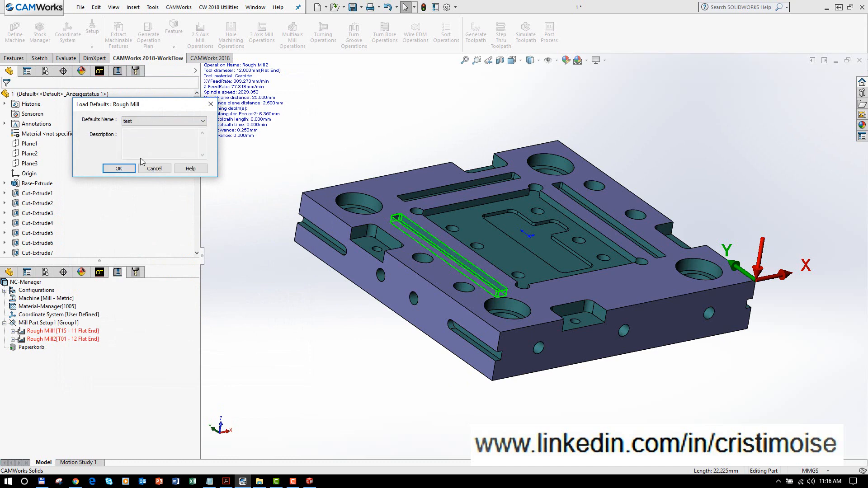
pyautogui.click(119, 169)
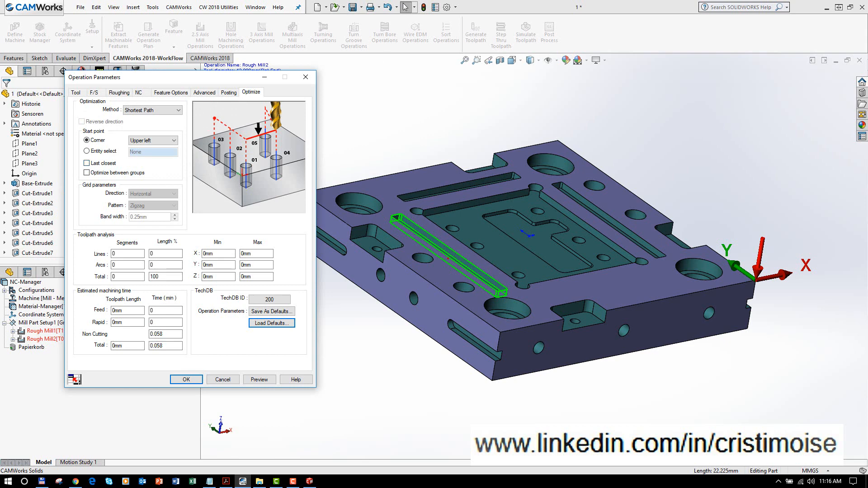
pyautogui.hotkey('alt', 'Tab')
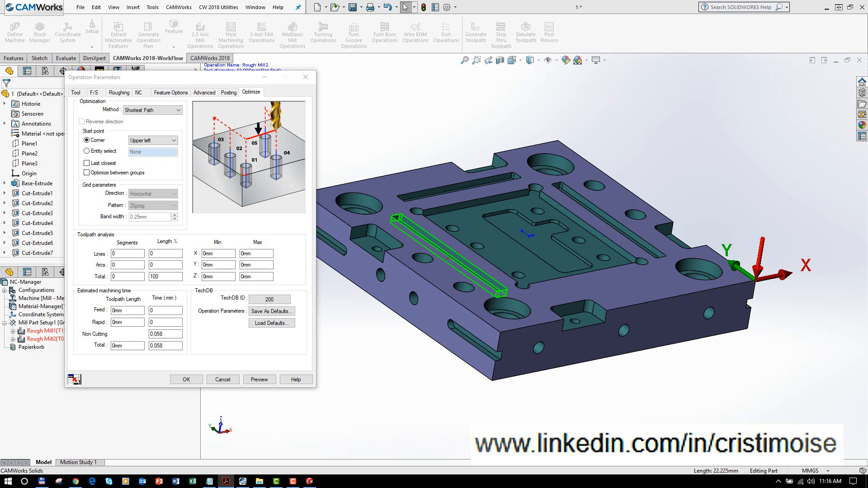
pyautogui.click(305, 77)
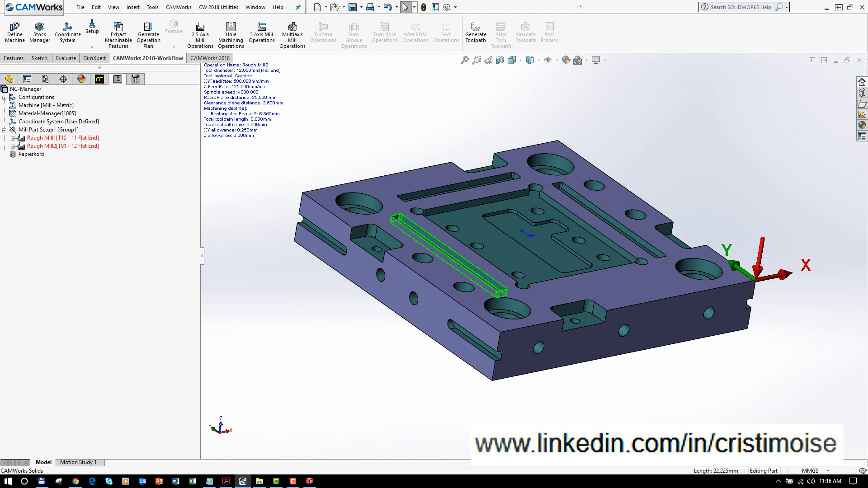
# Close the milled plate part without saving, open part 3, and acknowledge the CAMWorks data conversion message.
pyautogui.hotkey('alt', 'Tab')
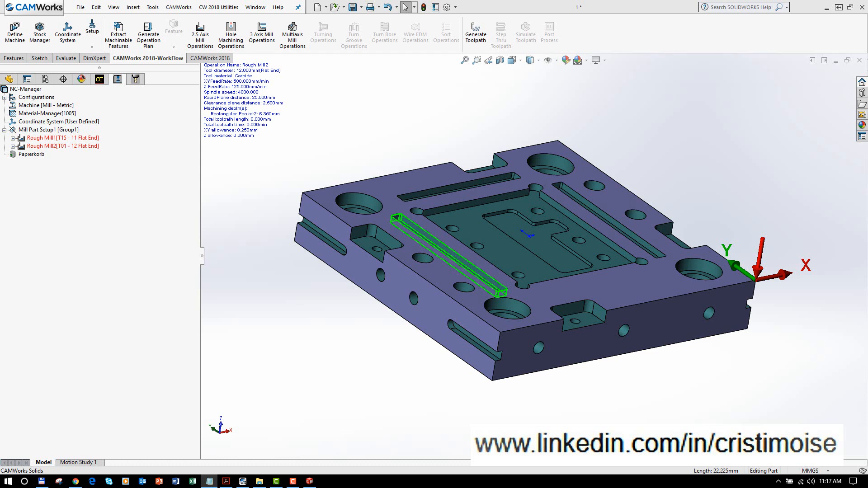
pyautogui.click(859, 60)
pyautogui.click(484, 250)
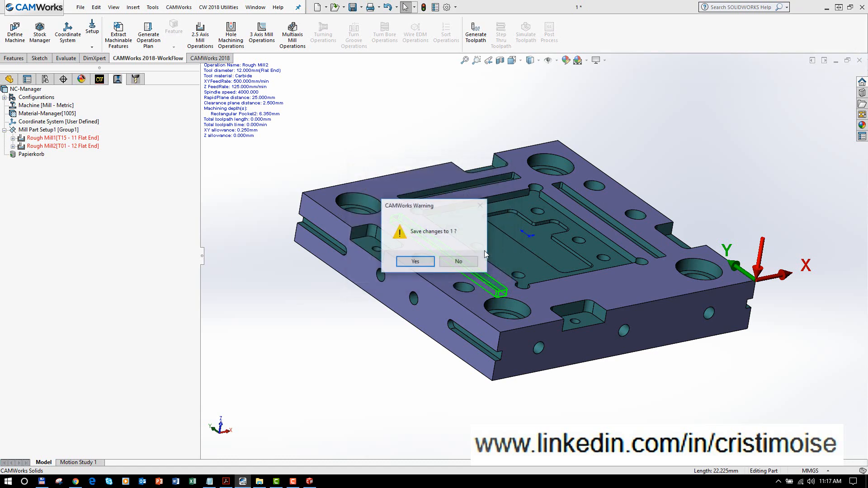
pyautogui.click(445, 259)
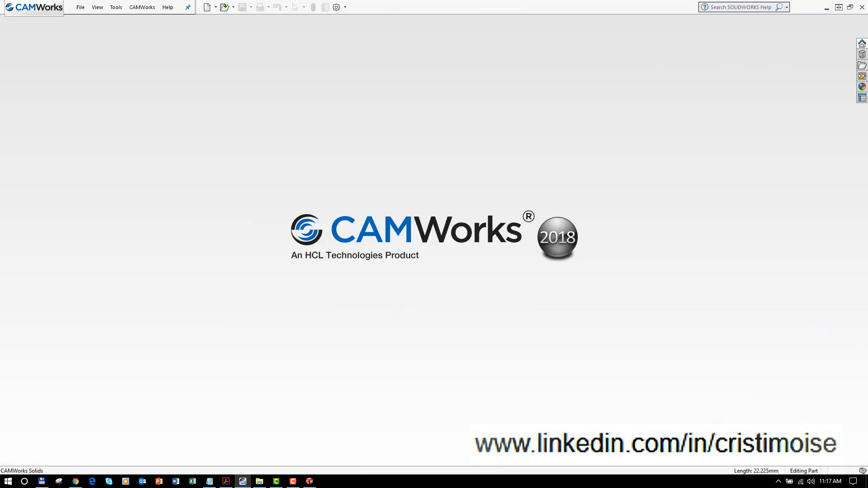
pyautogui.hotkey('alt', 'Tab')
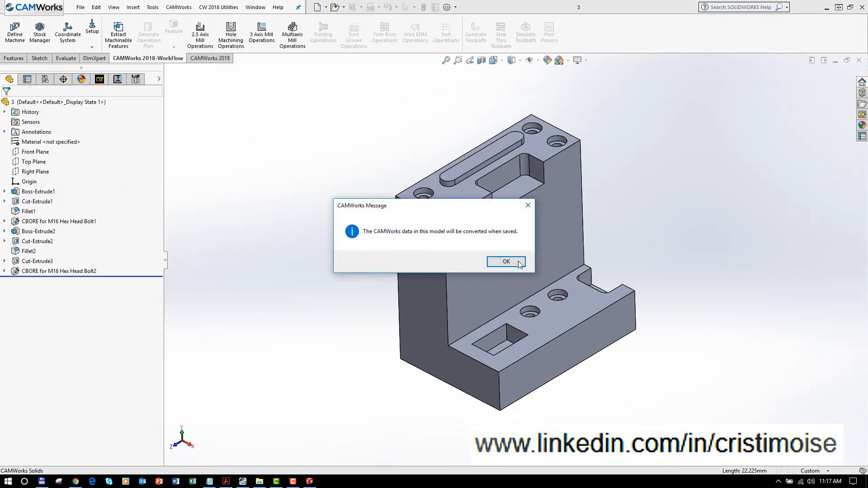
pyautogui.click(506, 261)
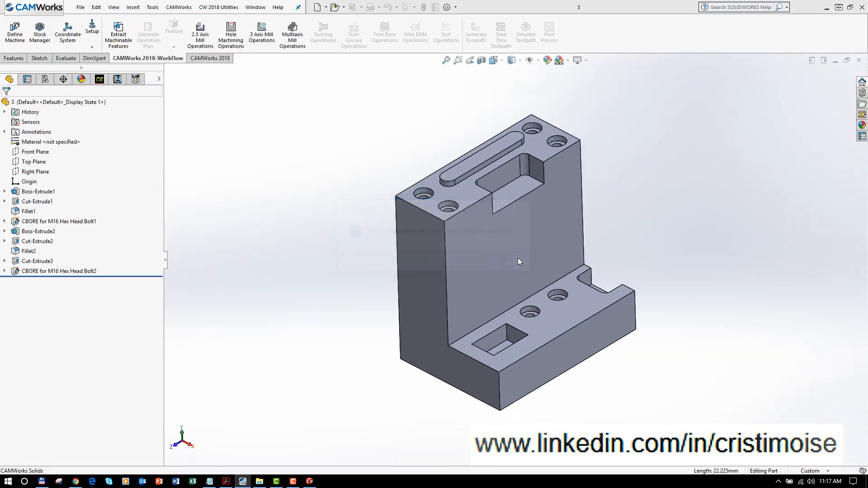
# Extract the machinable features of part 3, and highlight Open Pocket1 and Irregular Slot1 on the model.
pyautogui.hotkey('alt', 'Tab')
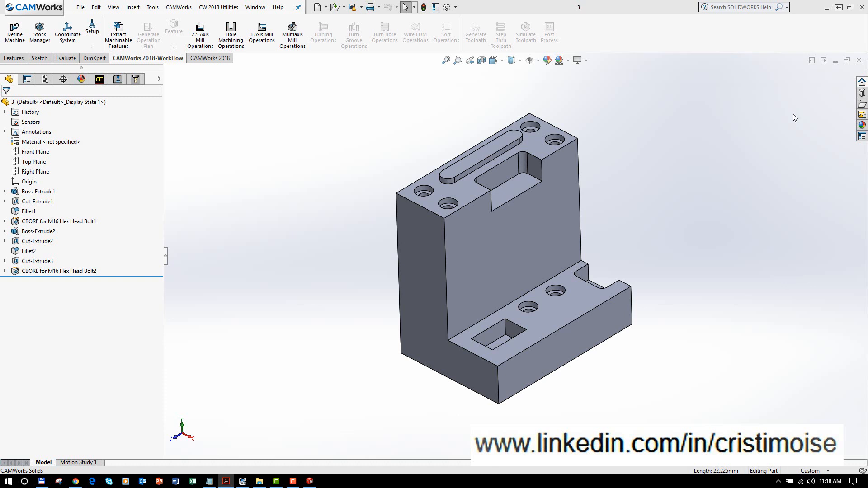
pyautogui.click(119, 33)
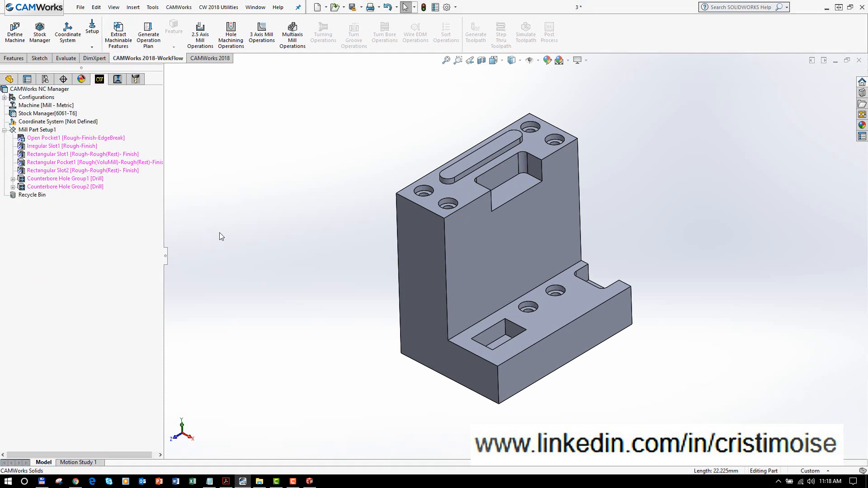
pyautogui.click(80, 139)
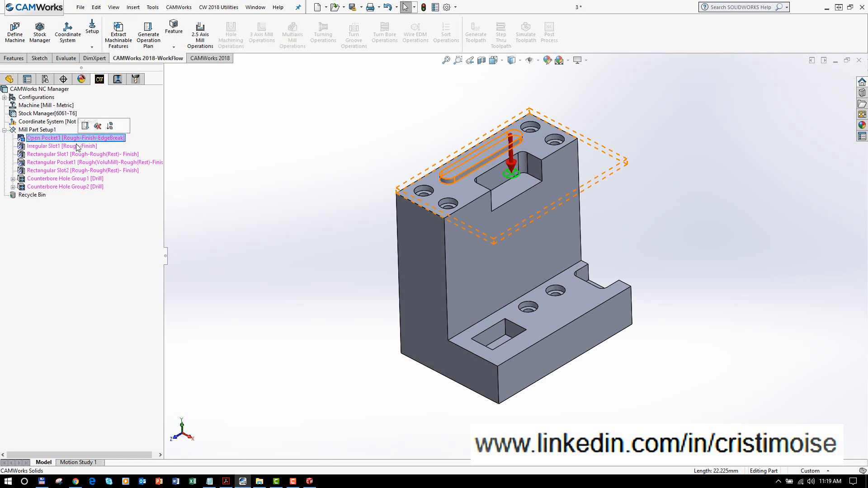
pyautogui.click(75, 147)
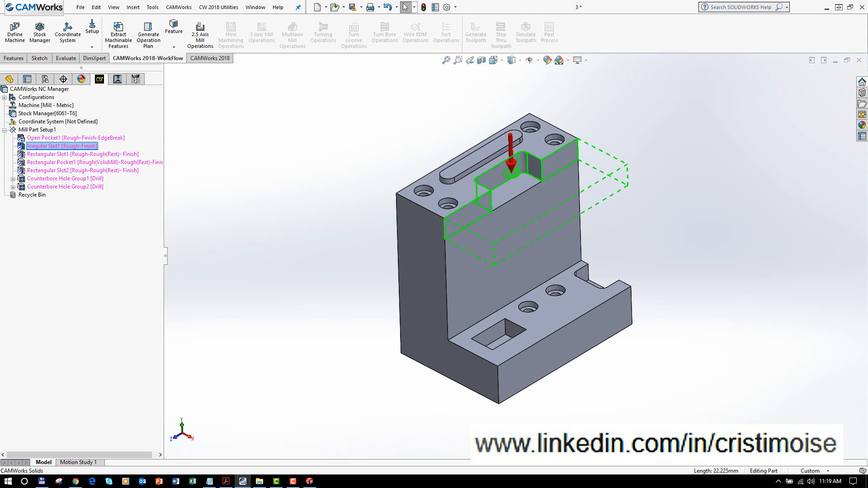
pyautogui.hotkey('alt', 'Tab')
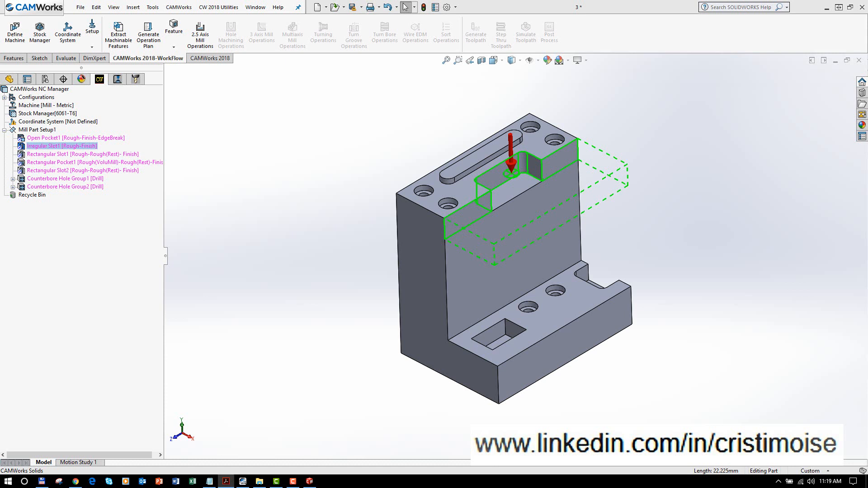
pyautogui.hotkey('alt', 'Tab')
pyautogui.hotkey('alt', 'Tab')
# Examine the machine's feature sort sequence and order options, and cancel without changes.
pyautogui.rightClick(73, 108)
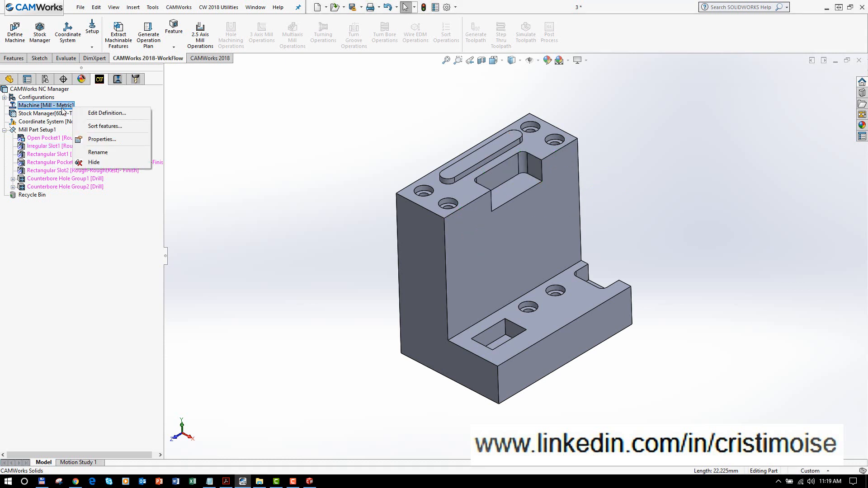
pyautogui.click(97, 127)
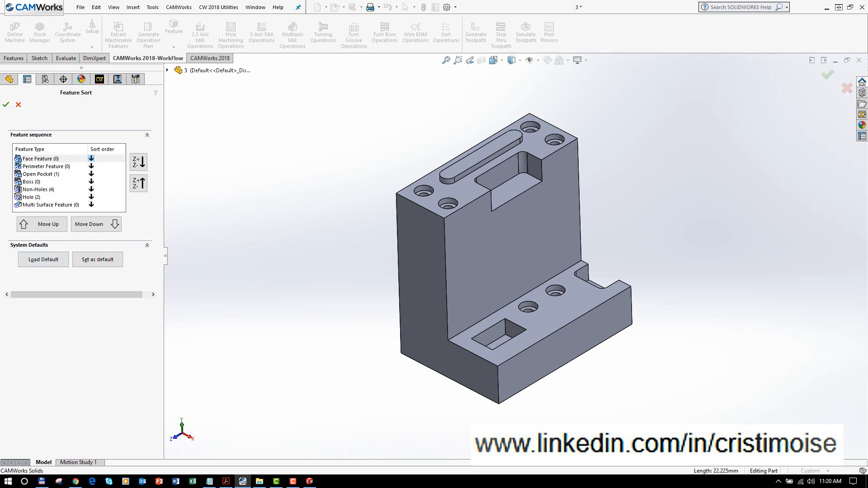
pyautogui.hotkey('alt', 'Tab')
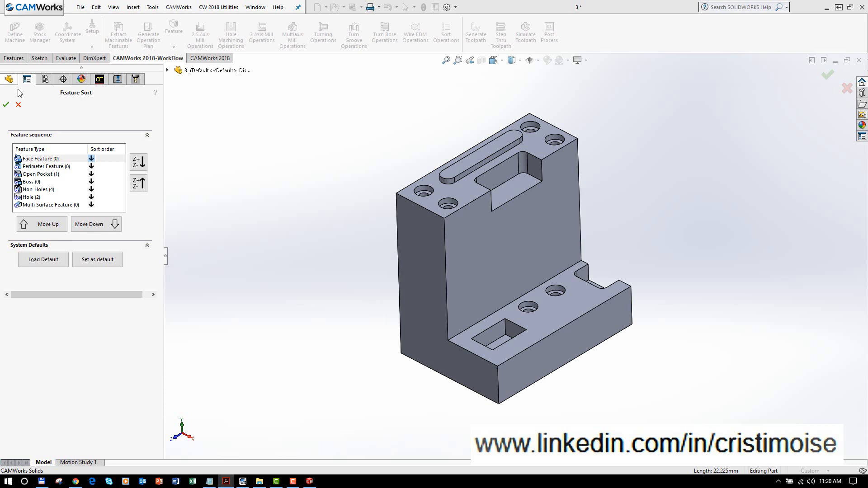
pyautogui.click(18, 104)
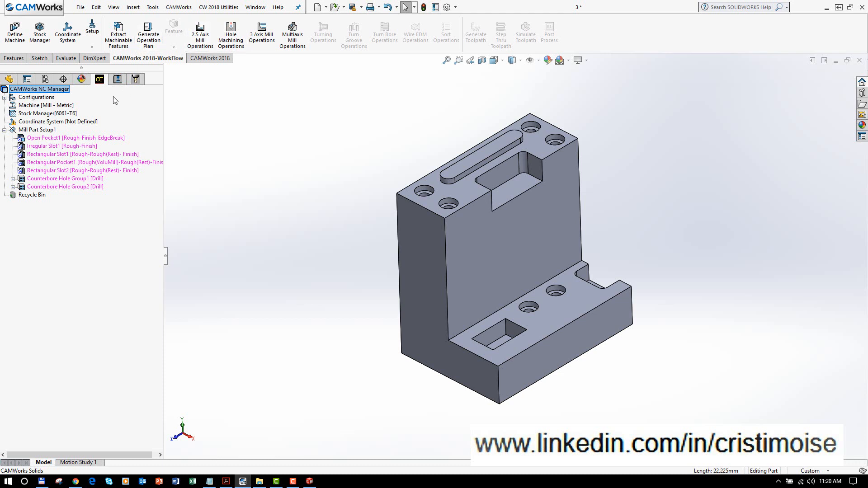
# Generate the operation plan for the extracted features of Mill Part Setup1.
pyautogui.click(117, 81)
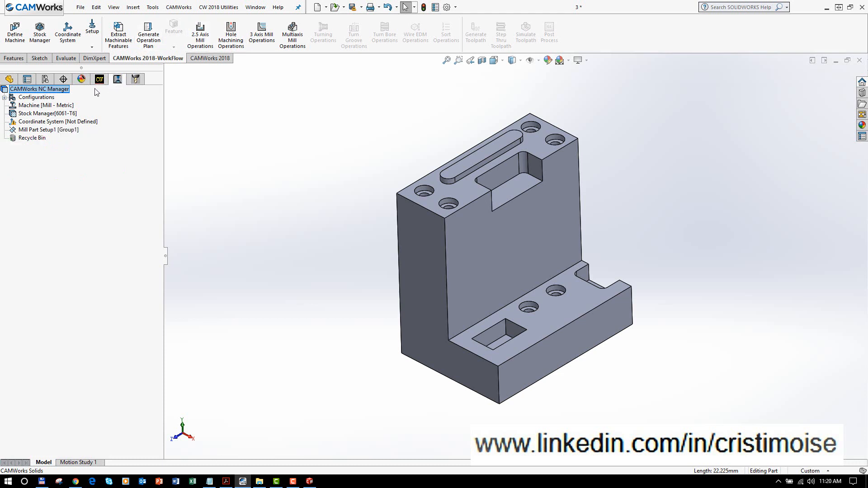
pyautogui.click(154, 45)
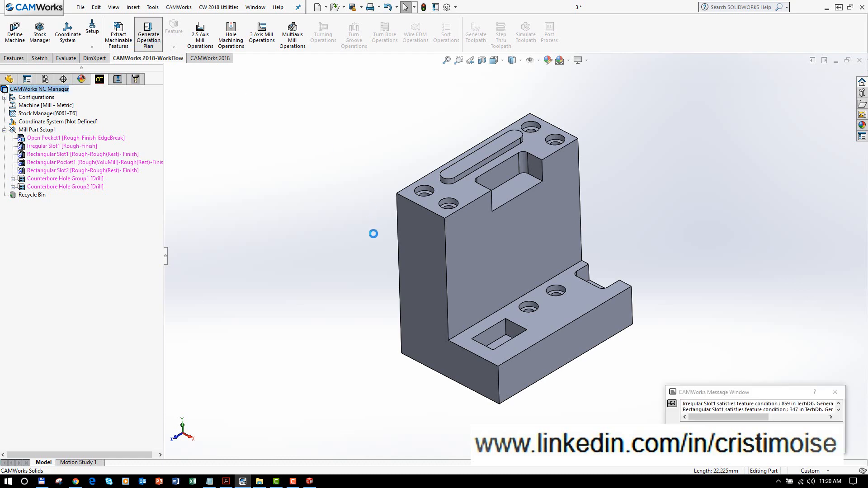
# Generate the toolpaths for all operations in Mill Part Setup1 and open the toolpath simulation.
pyautogui.click(222, 60)
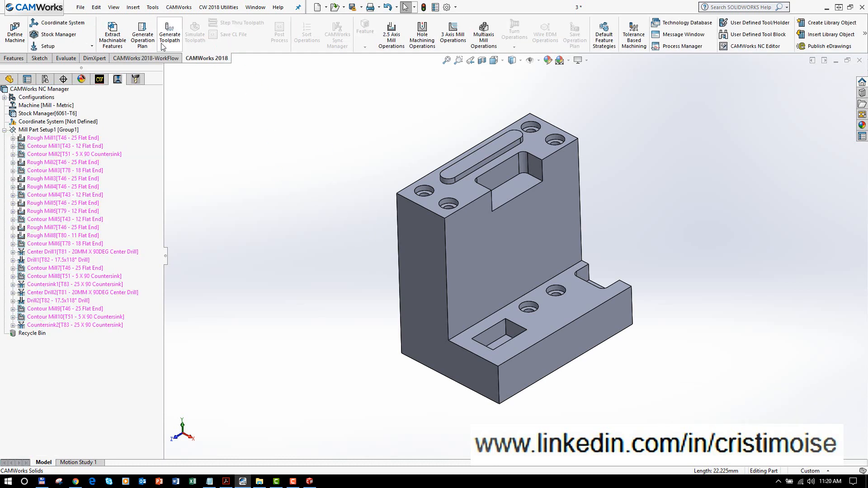
pyautogui.click(169, 36)
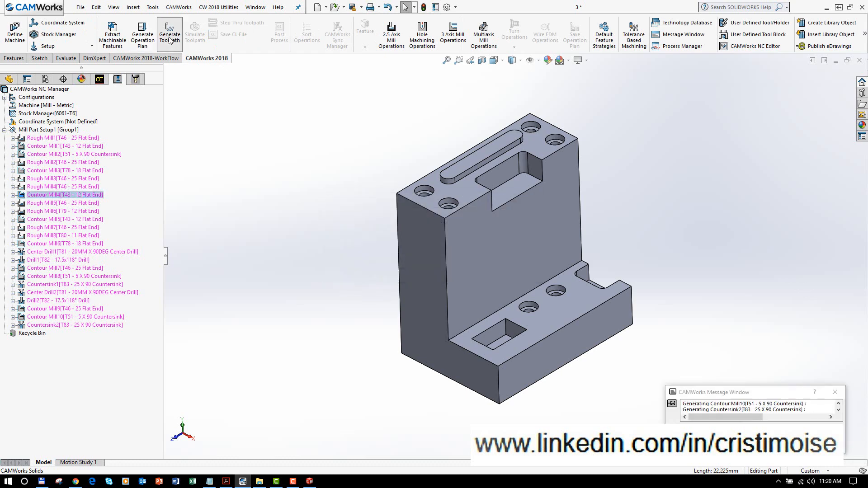
pyautogui.click(195, 32)
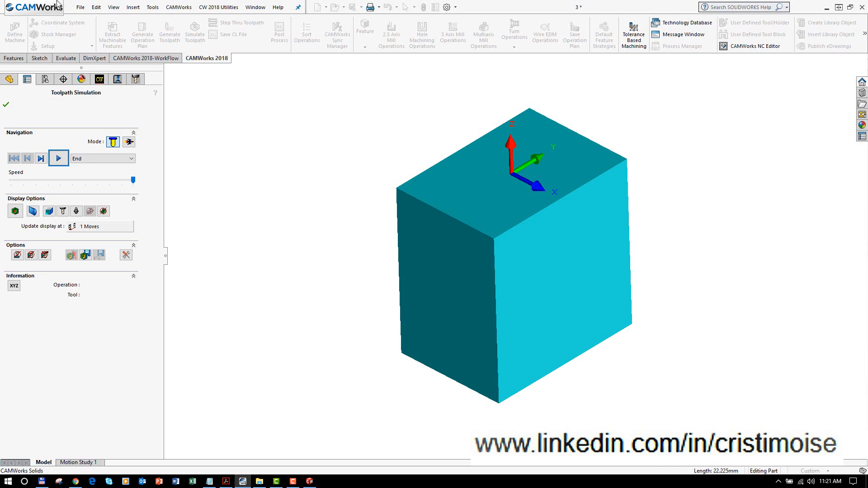
# Close the toolpath simulation and review Mill Part Setup1's origin, indexing, offset, axis, NC plane and statistics parameters.
pyautogui.click(6, 105)
pyautogui.moveTo(55, 271)
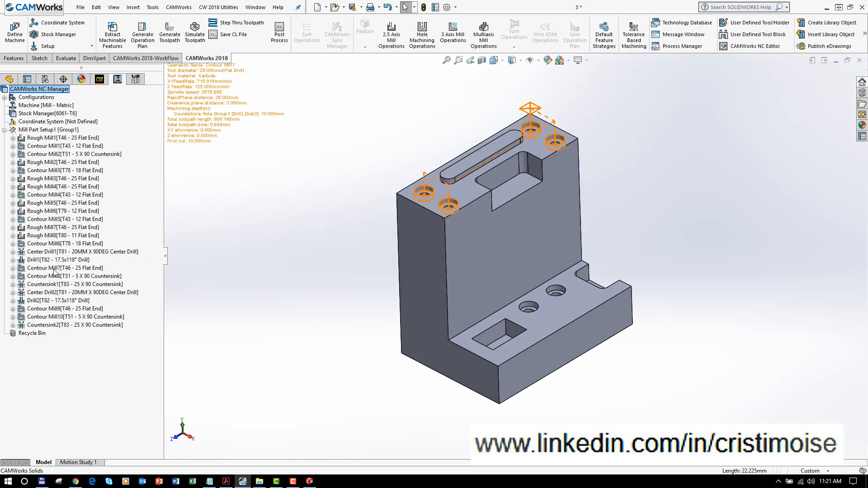
pyautogui.rightClick(39, 131)
pyautogui.click(54, 133)
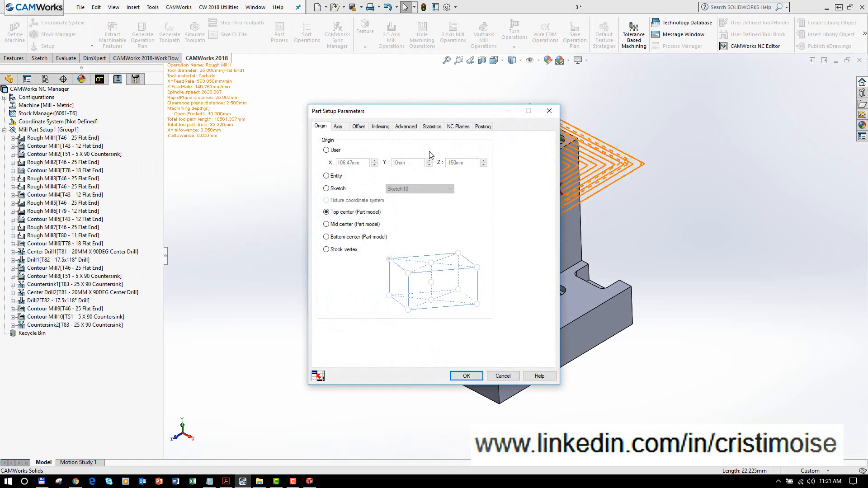
pyautogui.click(381, 128)
pyautogui.click(360, 127)
pyautogui.click(338, 128)
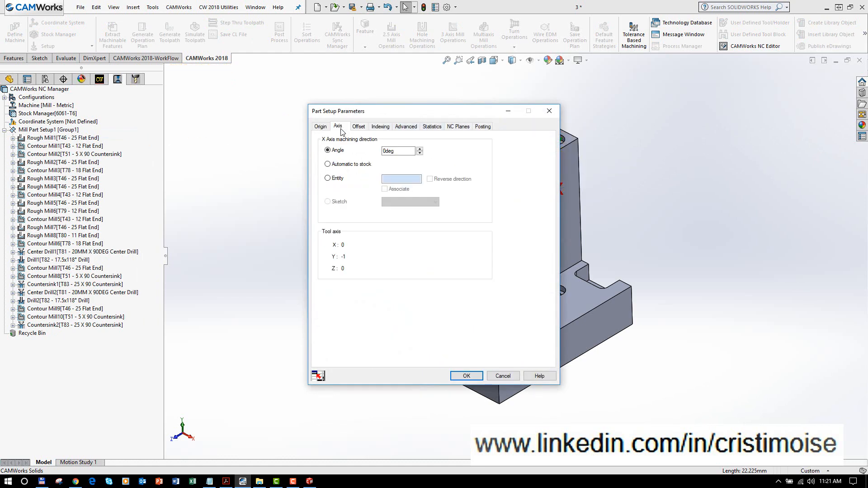
pyautogui.click(457, 127)
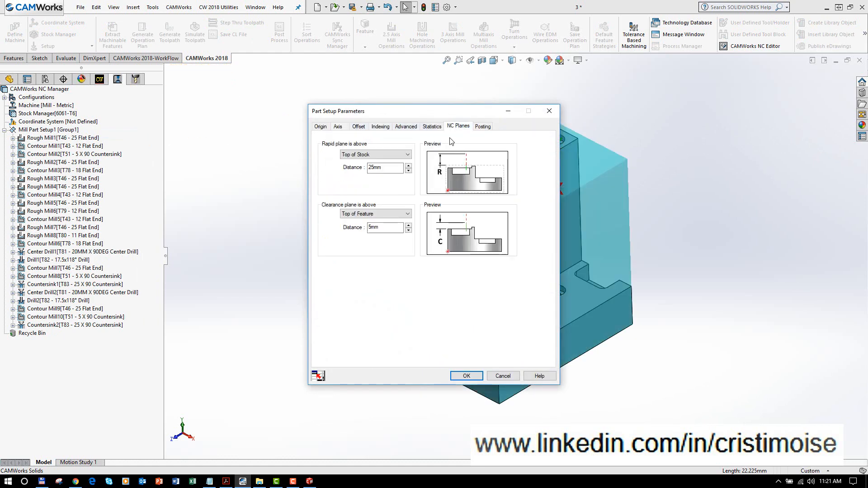
pyautogui.click(430, 127)
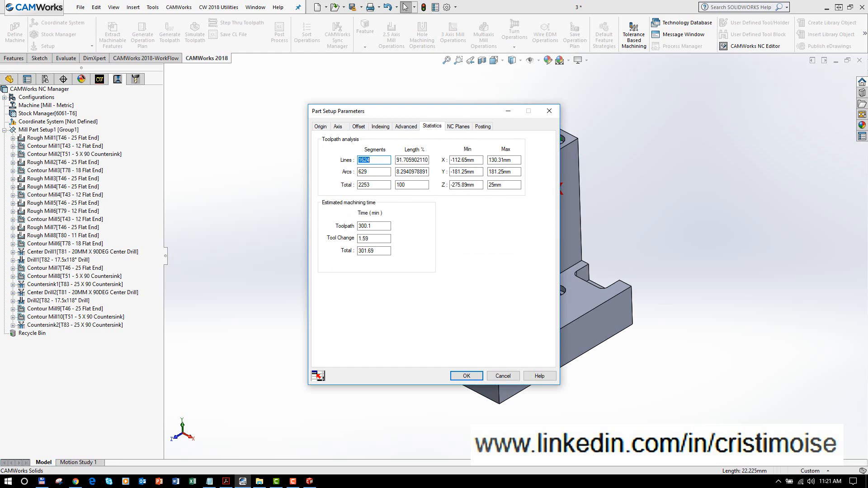
# Examine the part setup's advanced Z limits and mirror toolpath options, and cancel without changes.
pyautogui.hotkey('alt', 'Tab')
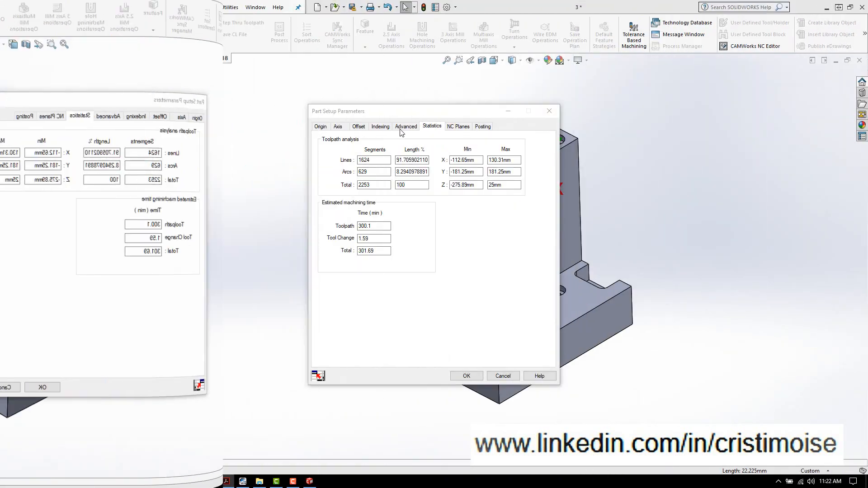
pyautogui.click(406, 126)
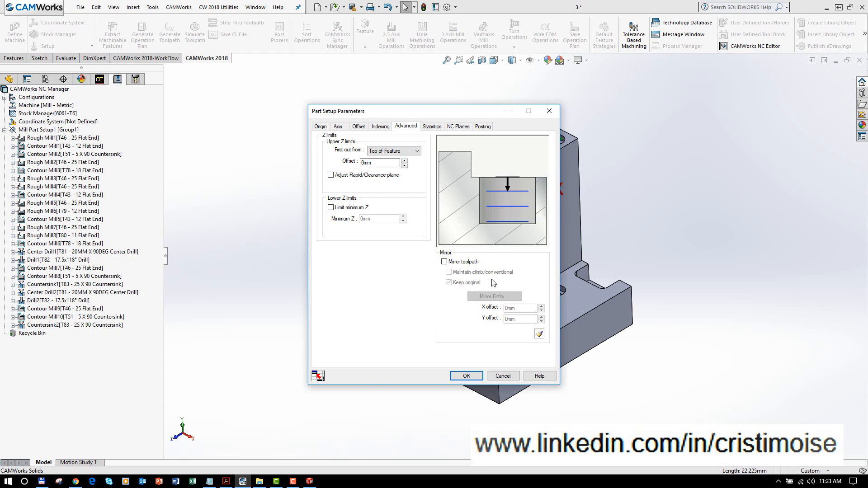
pyautogui.hotkey('alt', 'Tab')
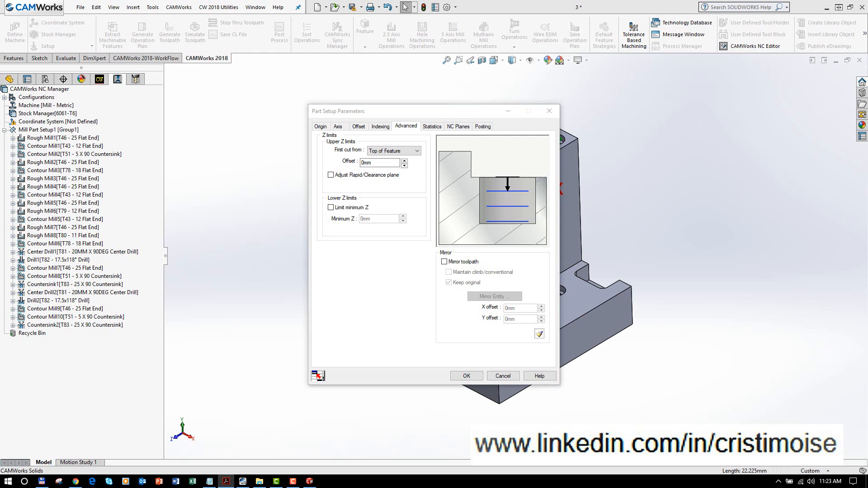
pyautogui.click(503, 375)
# Close the part 3 document to continue with part 4.
pyautogui.click(860, 60)
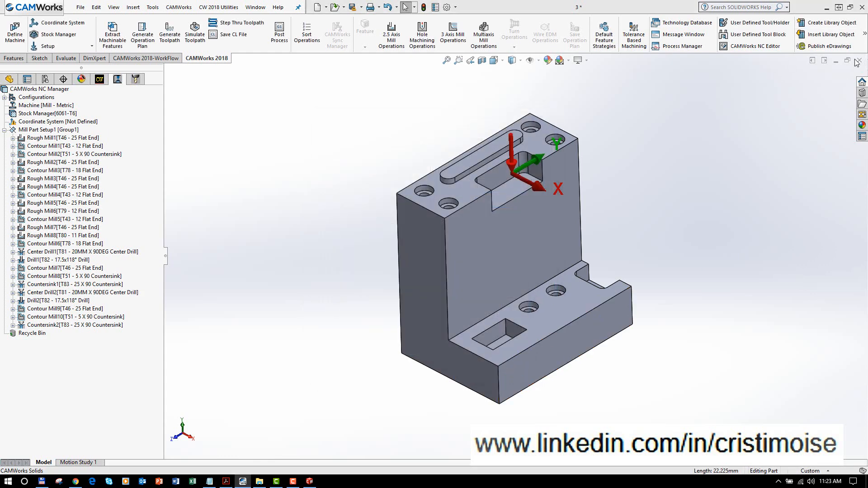
pyautogui.click(454, 251)
pyautogui.click(464, 263)
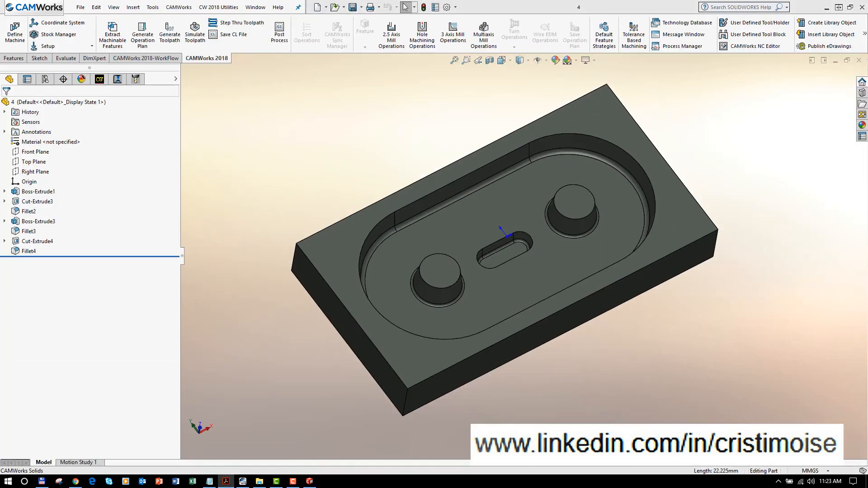
# Show part 4's Rough Mill1 toolpath, and examine the VoluMill settings of its roughing pattern without changing them.
pyautogui.click(117, 79)
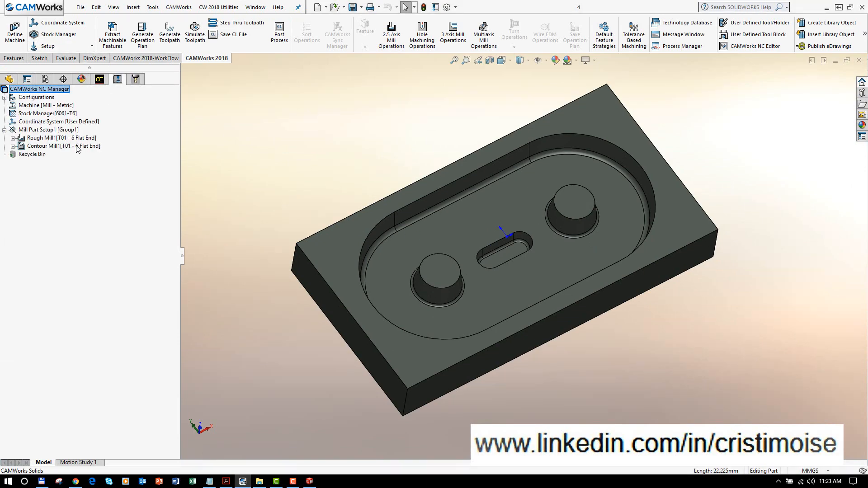
pyautogui.click(64, 138)
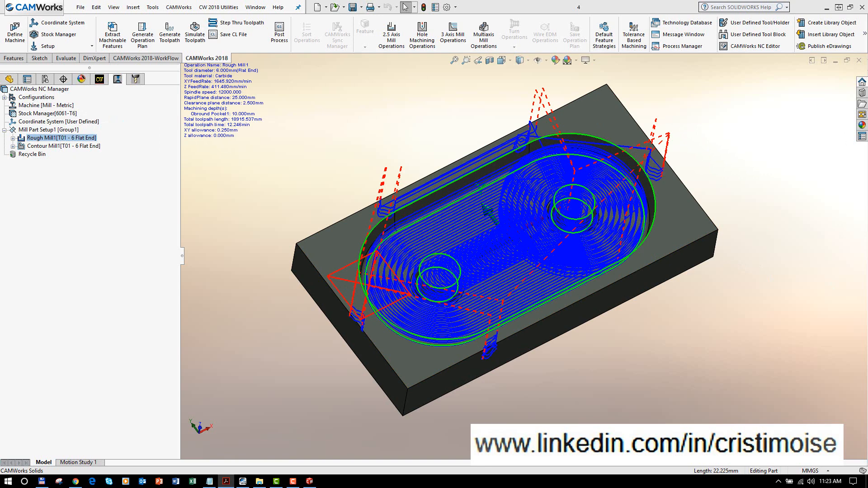
pyautogui.doubleClick(62, 138)
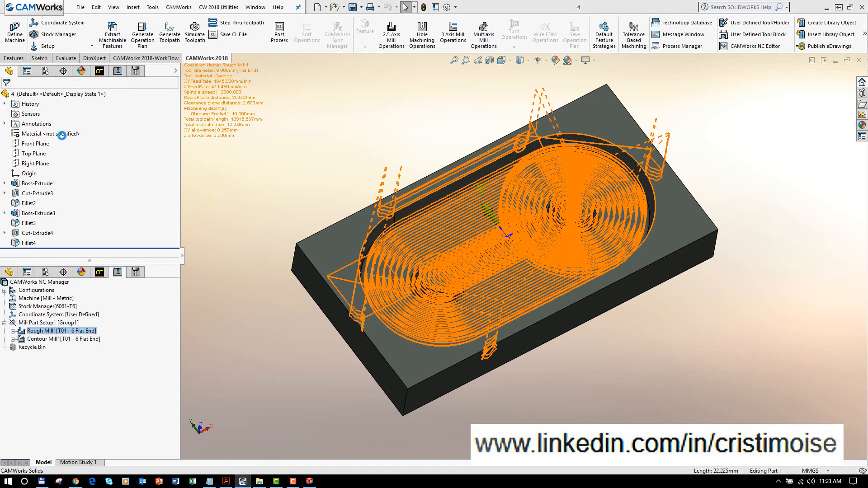
pyautogui.click(125, 92)
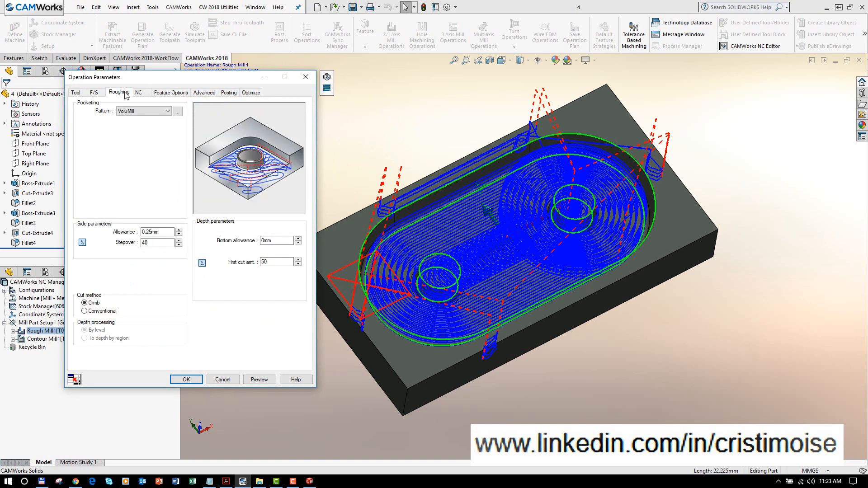
pyautogui.click(177, 111)
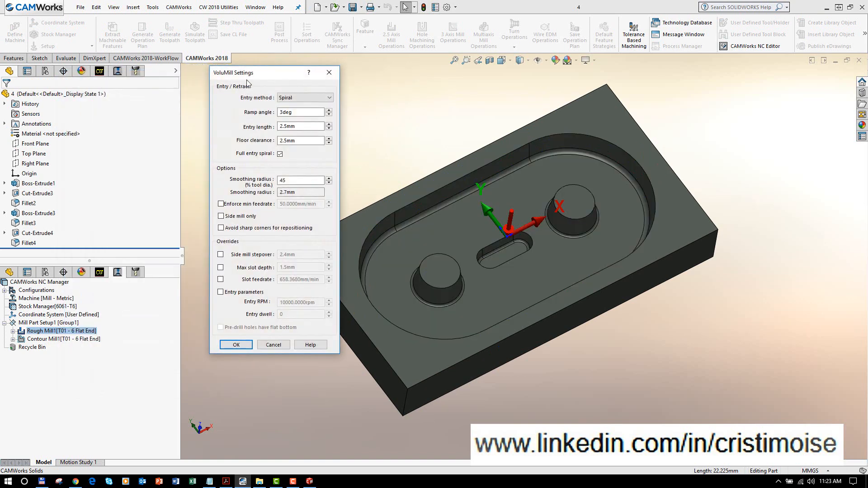
pyautogui.moveTo(247, 76); pyautogui.dragTo(165, 77)
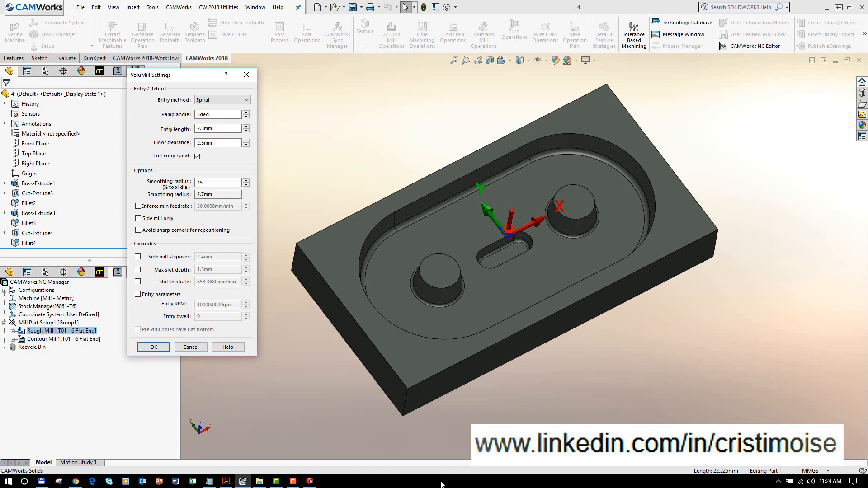
pyautogui.click(190, 347)
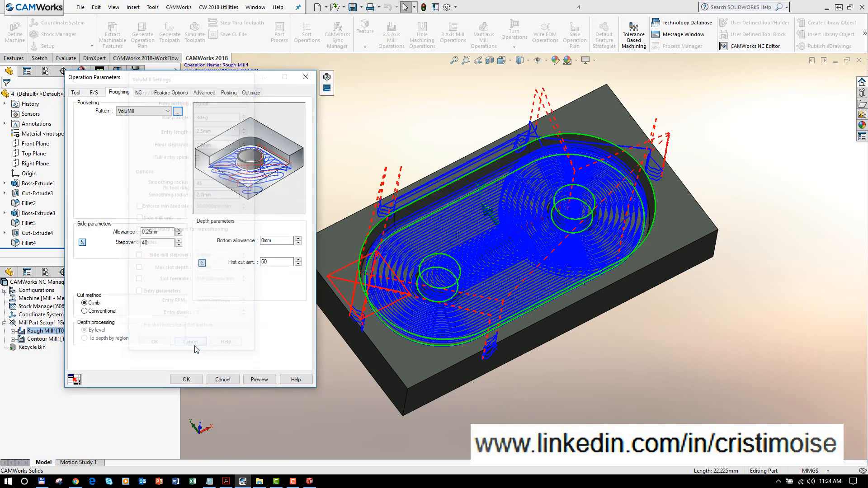
# Review the spindle and feedrate parameters of Rough Mill1, and cancel the operation parameters.
pyautogui.click(100, 92)
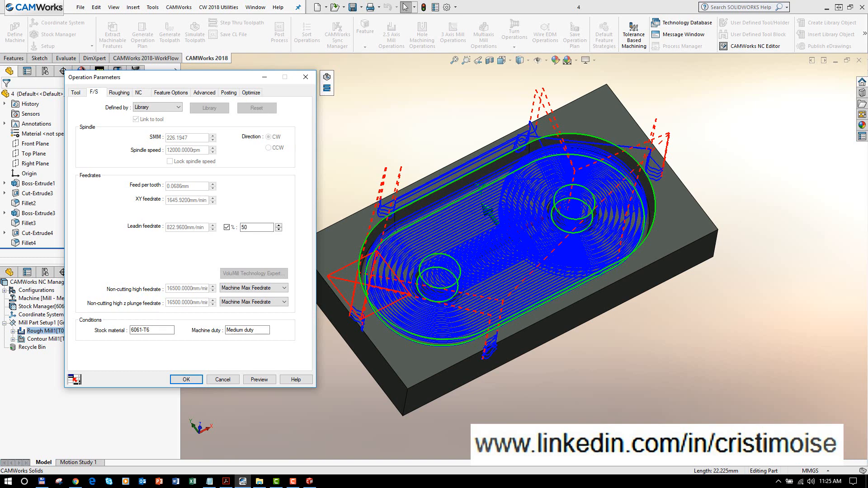
pyautogui.hotkey('alt', 'Tab')
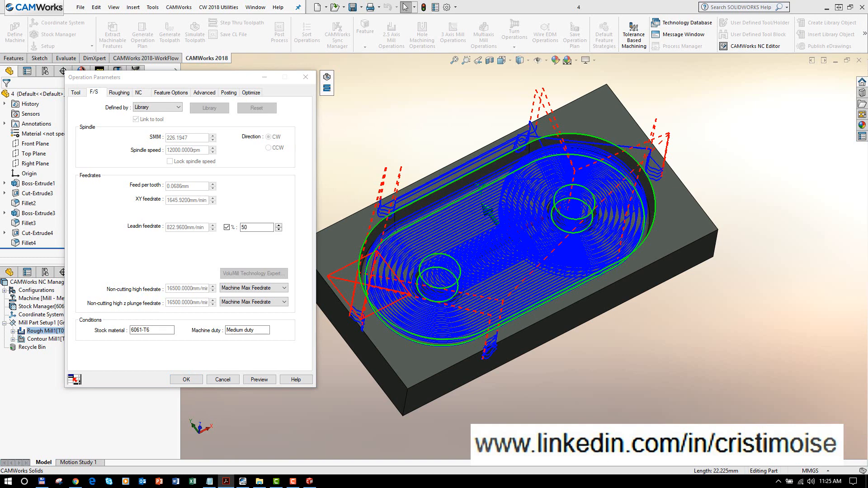
pyautogui.hotkey('alt', 'Tab')
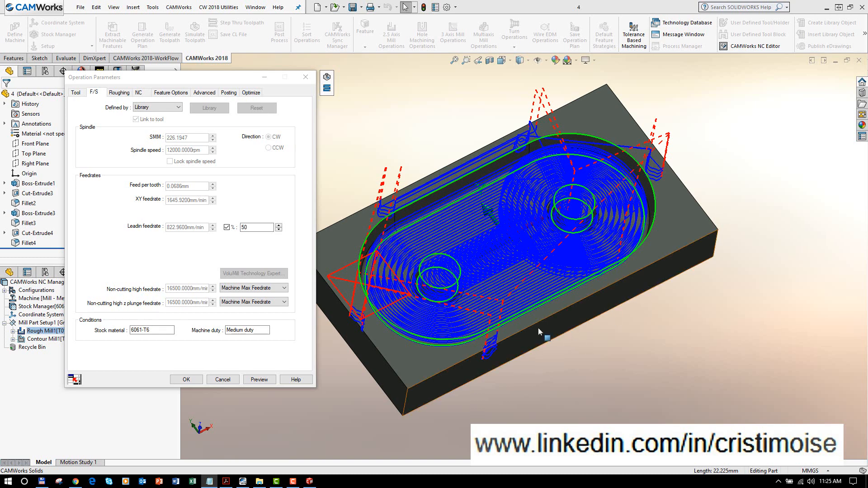
pyautogui.click(222, 380)
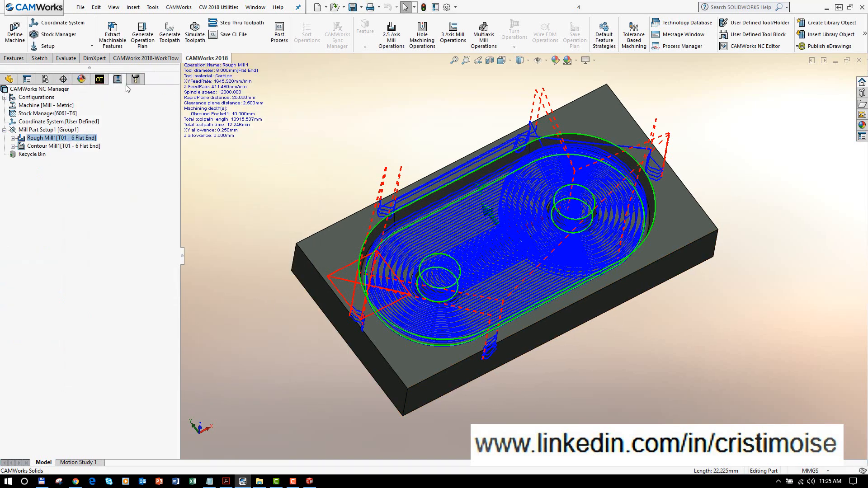
# Examine the file location, rebuild and toolpath update settings in the CAMWorks options for part 4, and close them unchanged.
pyautogui.click(98, 81)
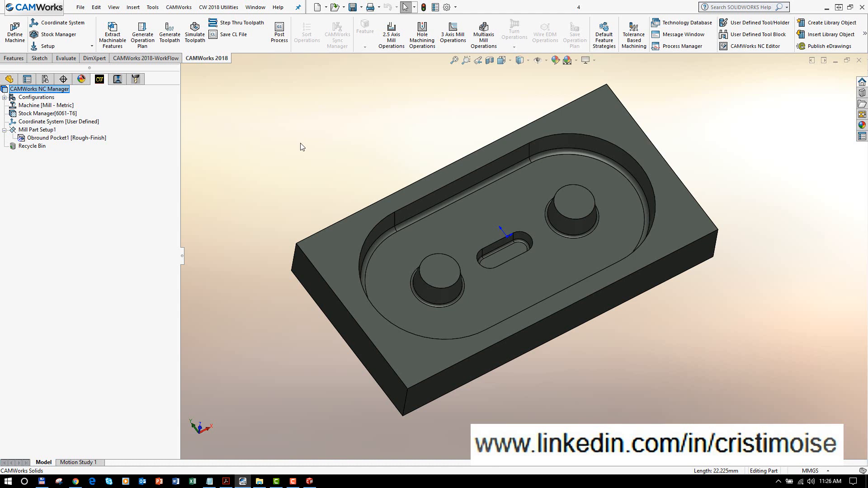
pyautogui.rightClick(65, 89)
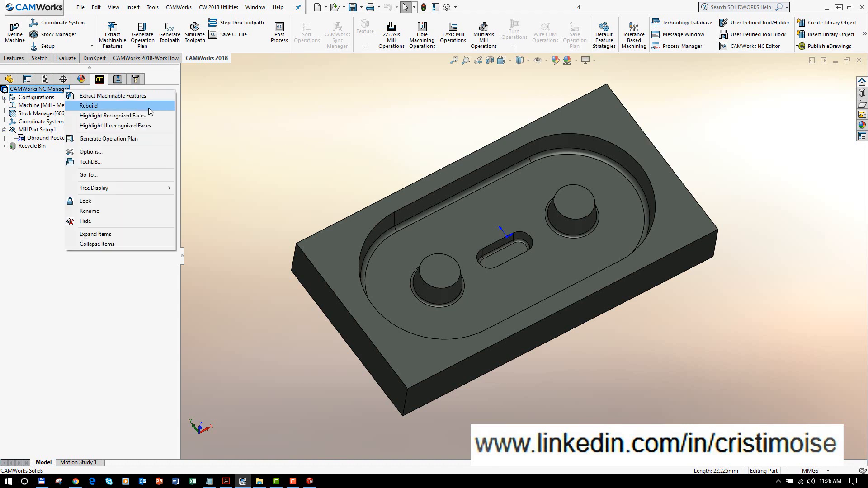
pyautogui.click(139, 154)
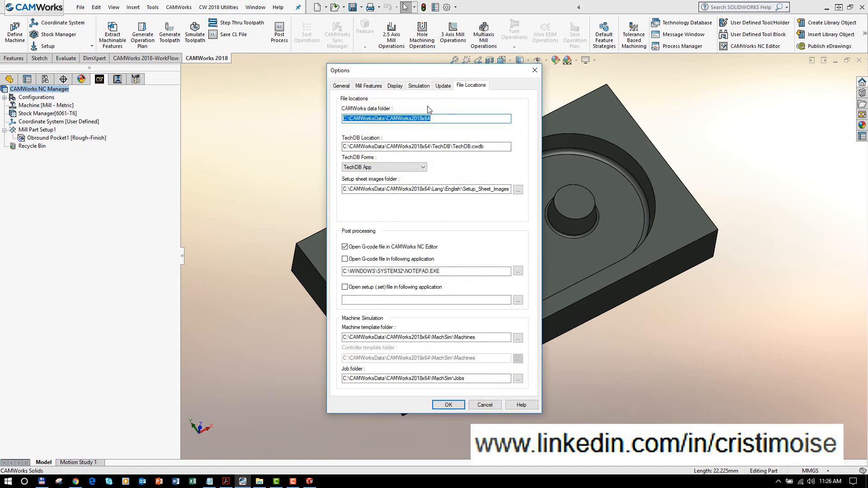
pyautogui.click(446, 86)
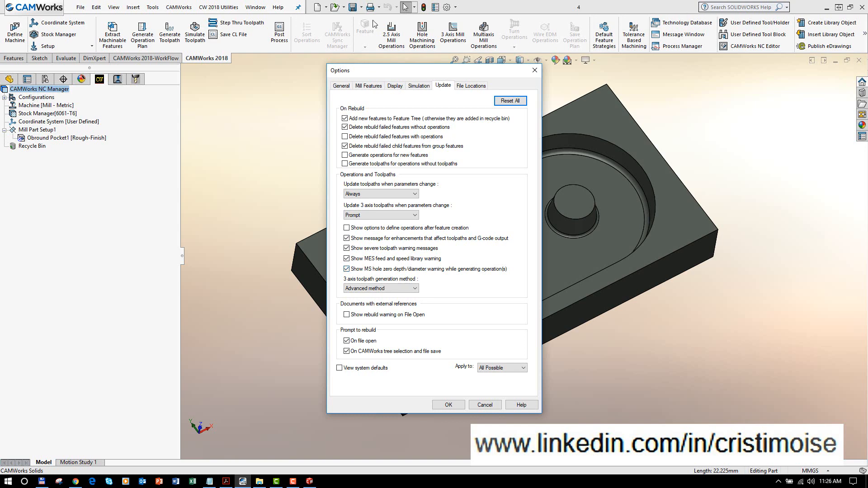
pyautogui.click(534, 70)
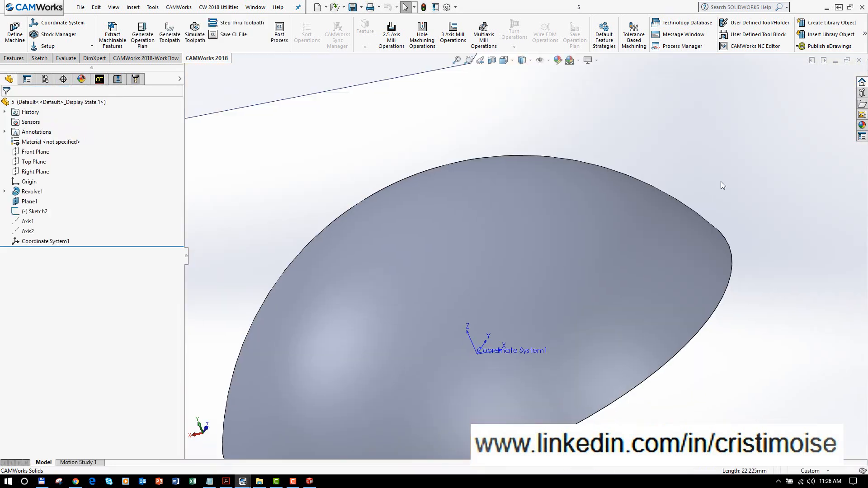
# Open the operation parameters of Multiaxis Mill1 in part 5 and show its curve projection pattern settings.
pyautogui.scroll(3, 645, 202)
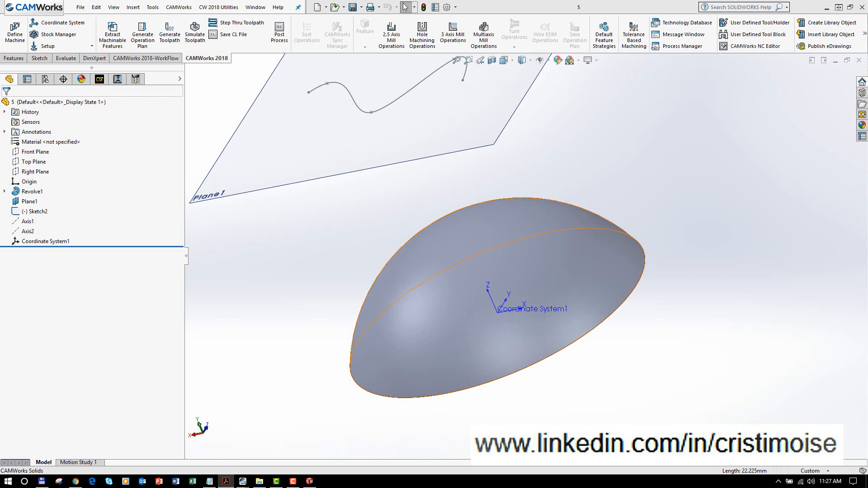
pyautogui.click(117, 79)
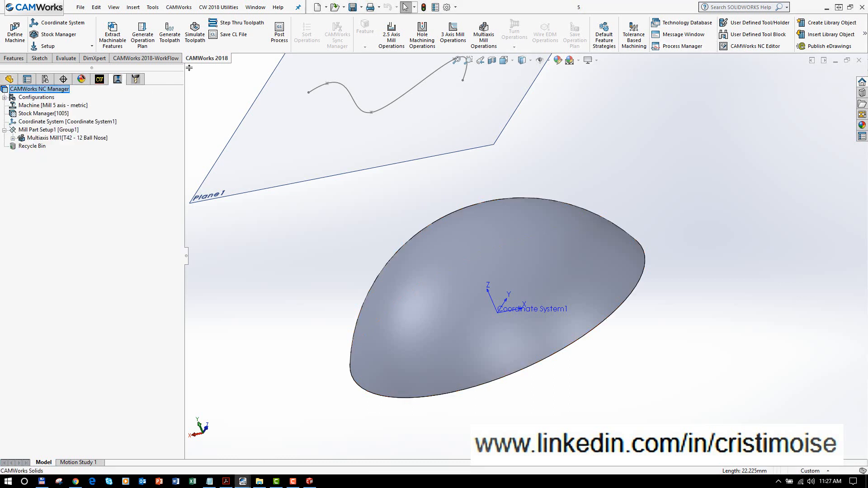
pyautogui.rightClick(89, 138)
pyautogui.click(106, 143)
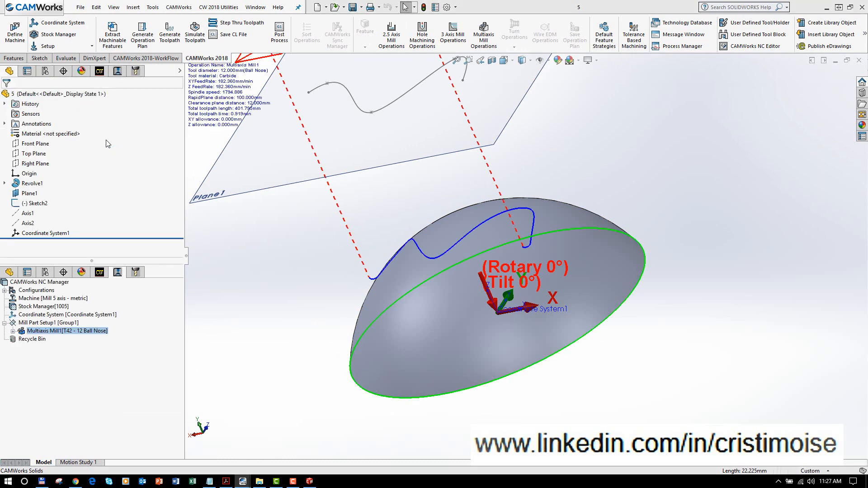
pyautogui.moveTo(94, 10); pyautogui.dragTo(129, 46)
pyautogui.click(107, 65)
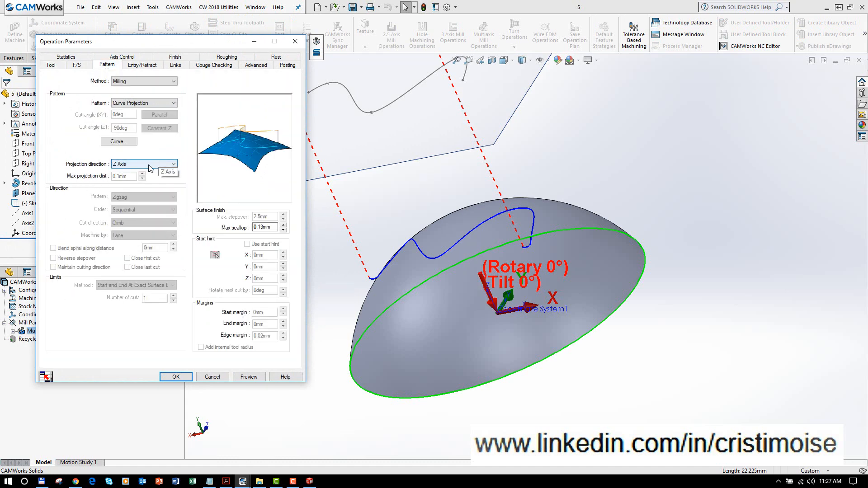
# Try the Normal To Surface projection direction for the curve projection pattern, and return it to Z Axis.
pyautogui.click(151, 168)
pyautogui.click(143, 173)
pyautogui.click(137, 167)
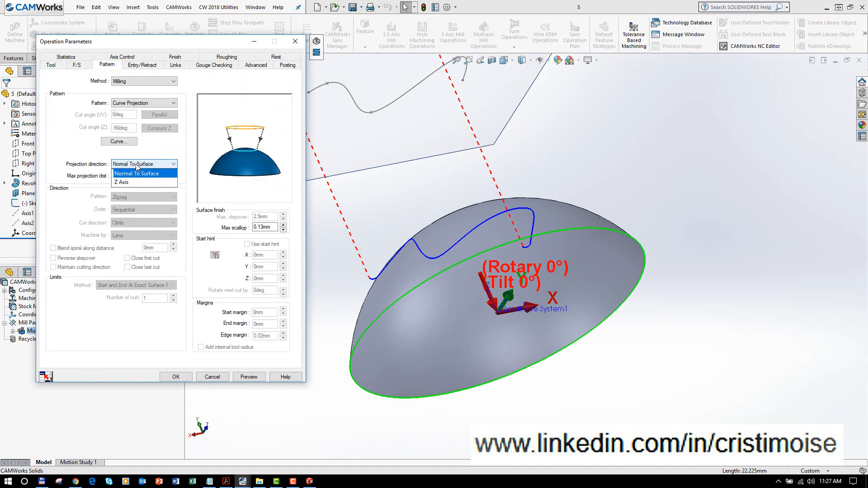
pyautogui.click(130, 182)
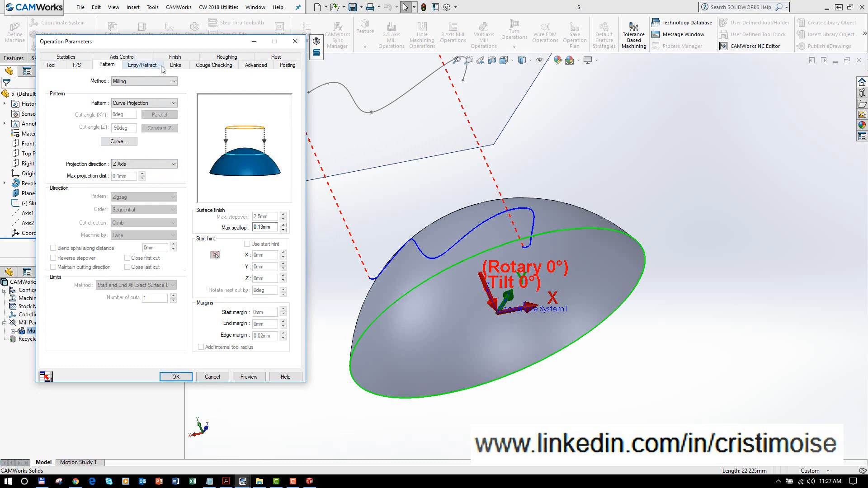
# Examine the tangent and side extension settings of Multiaxis Mill1's Extend/Trim finish option, and cancel them unchanged.
pyautogui.click(175, 56)
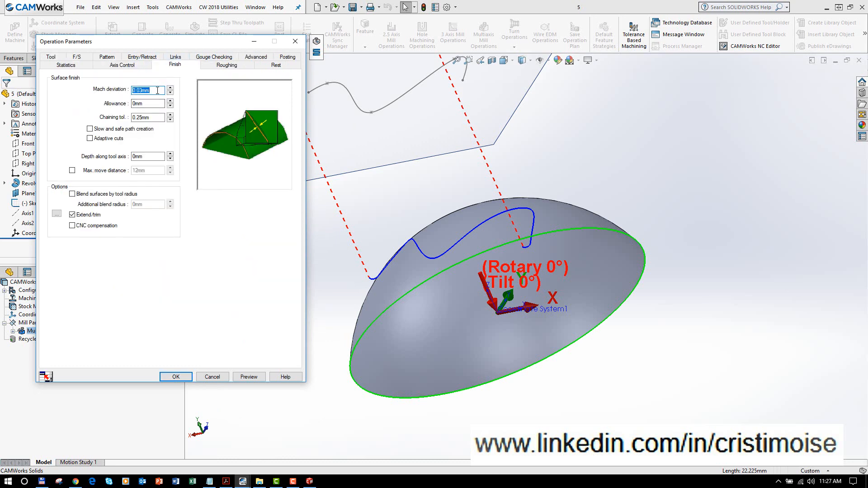
pyautogui.click(57, 216)
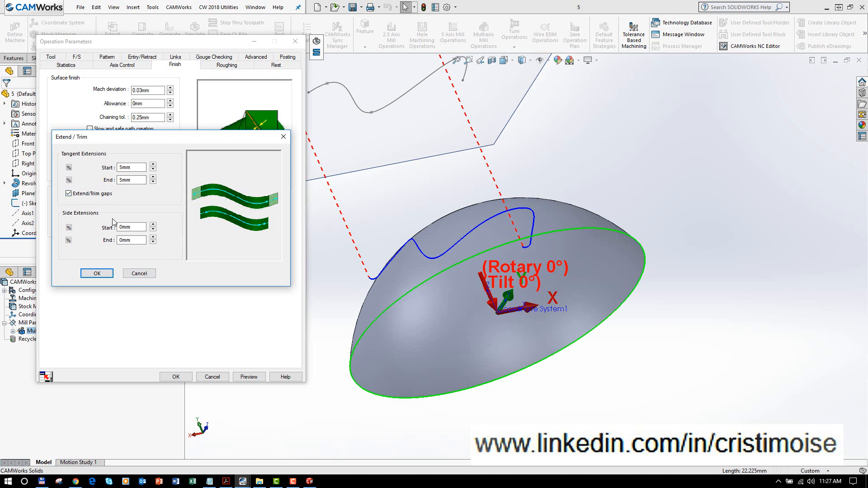
pyautogui.click(128, 274)
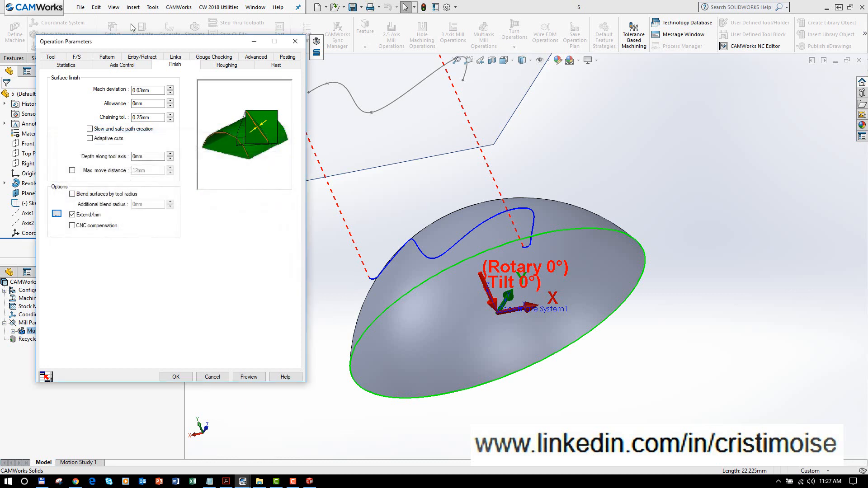
# Examine the entry and retract settings of Multiaxis Mill1, including the Plane In Z clearance, and close the operation parameters unchanged.
pyautogui.click(151, 57)
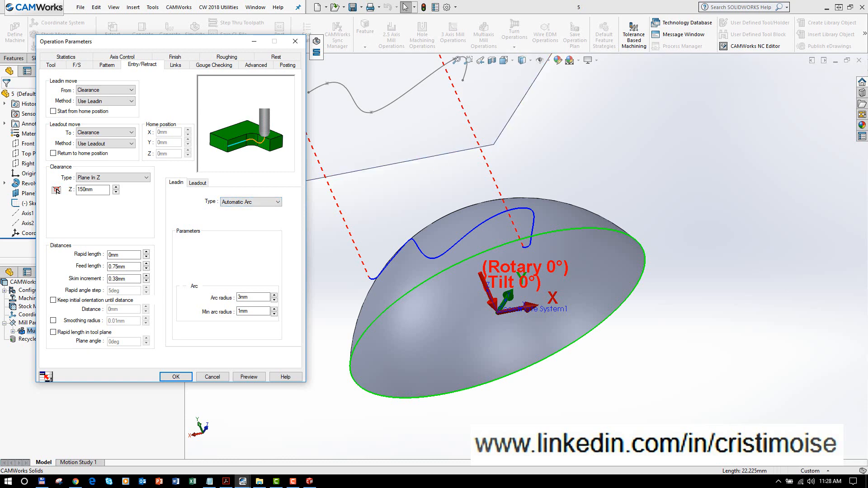
pyautogui.hotkey('alt', 'Tab')
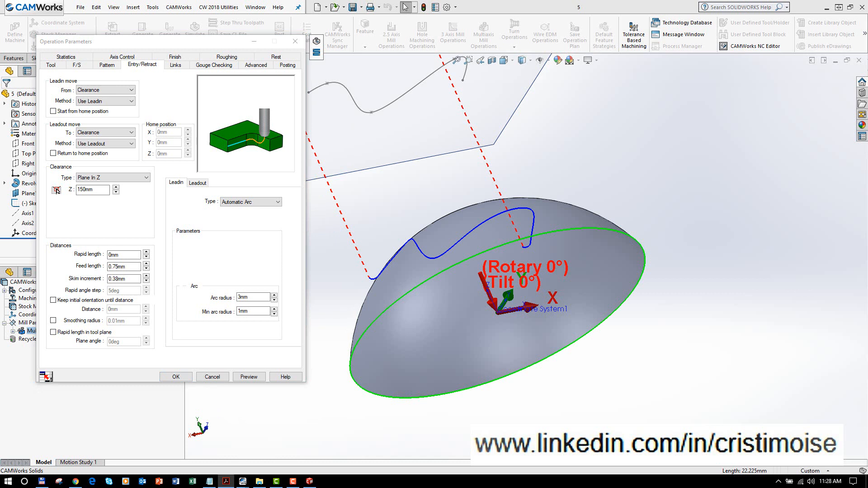
pyautogui.hotkey('alt', 'Tab')
pyautogui.click(295, 41)
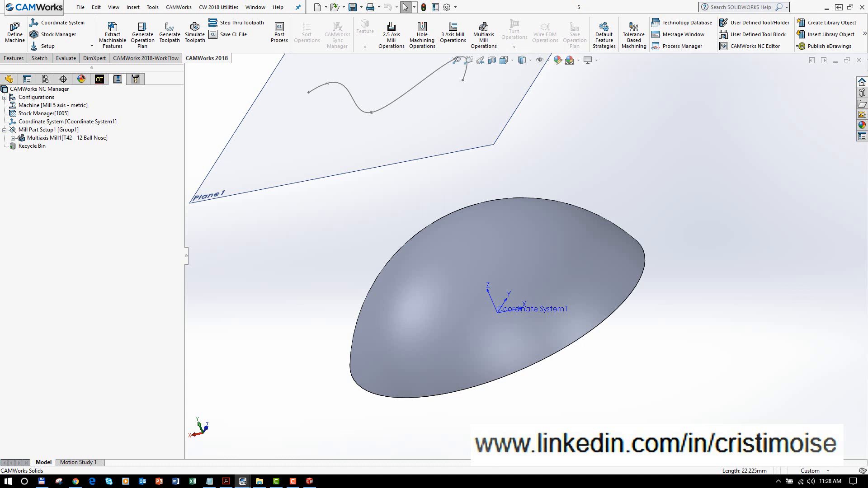
# Close parts 5 and 4, and open the part Mill-Turn V5 with TP from the file explorer.
pyautogui.click(858, 60)
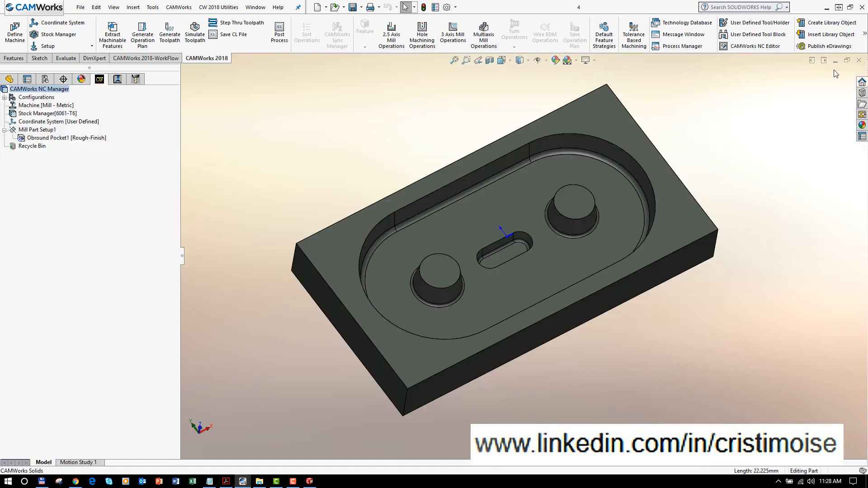
pyautogui.click(859, 60)
pyautogui.click(454, 262)
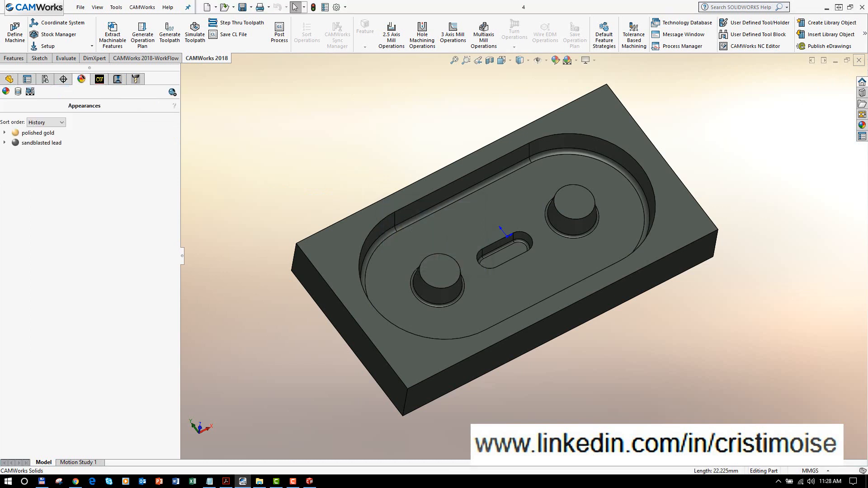
pyautogui.click(859, 60)
pyautogui.click(259, 482)
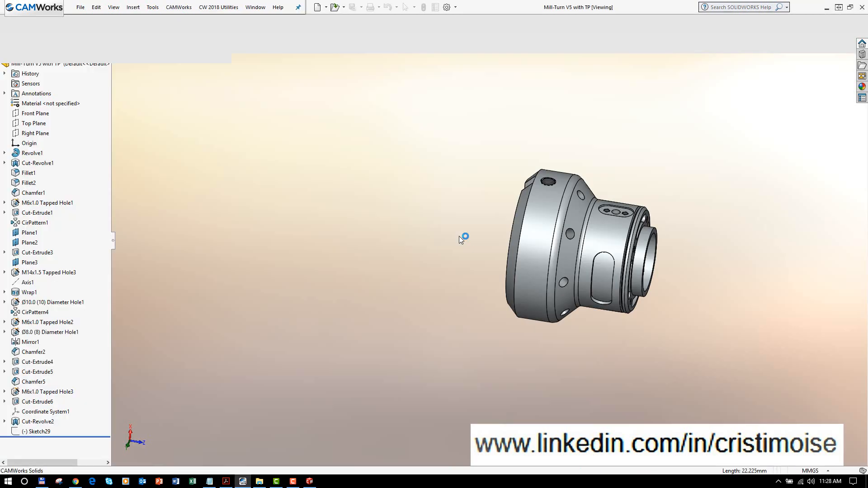
# Inspect the mill-turn part from an angle showing its bored end, and show its full operation tree in a widened pane.
pyautogui.scroll(-5, 641, 233)
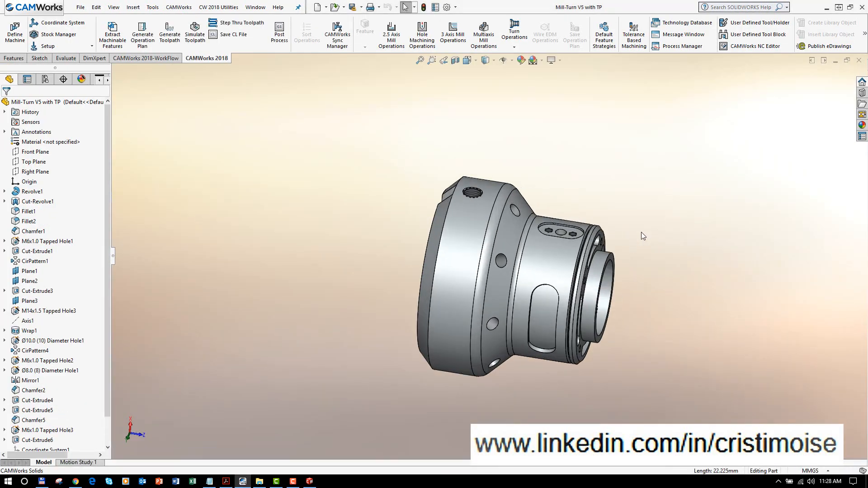
pyautogui.scroll(2, 484, 256)
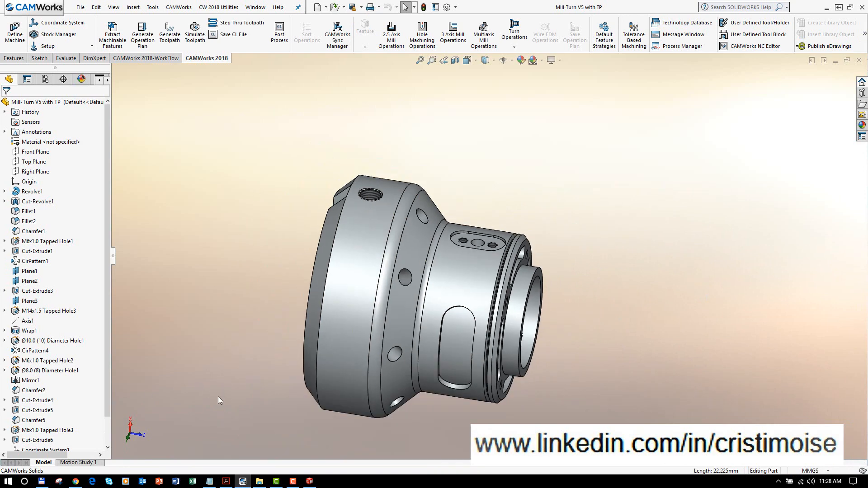
pyautogui.moveTo(362, 303); pyautogui.dragTo(324, 275, button='middle')
pyautogui.scroll(1, 324, 275)
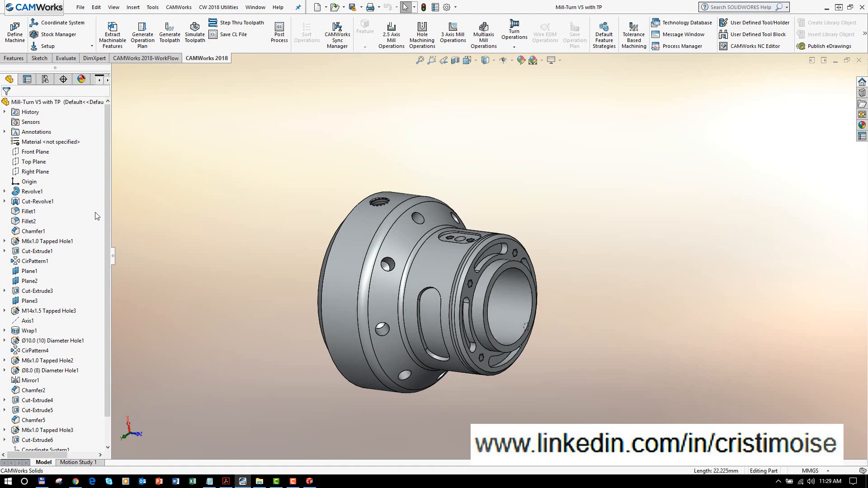
pyautogui.moveTo(111, 255); pyautogui.dragTo(185, 261)
pyautogui.click(117, 80)
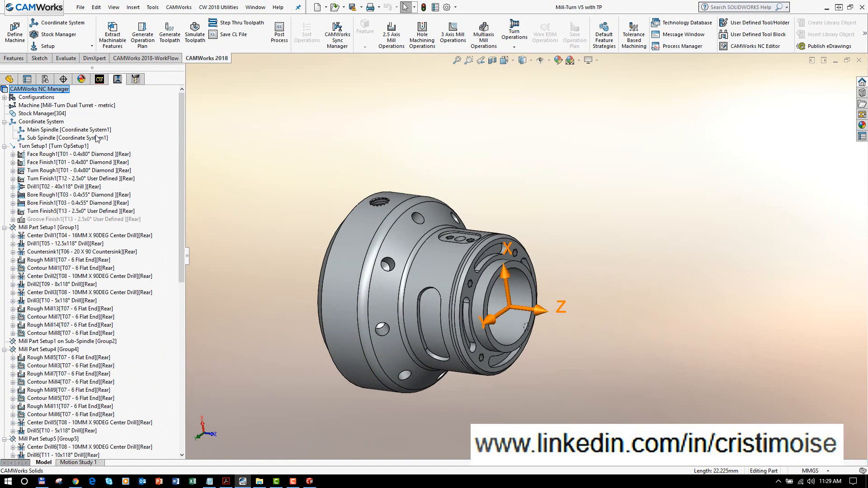
# Open Face Rough1's user-defined holder settings, examine the file types selectable for the holder shape, and cancel the file selection.
pyautogui.click(113, 154)
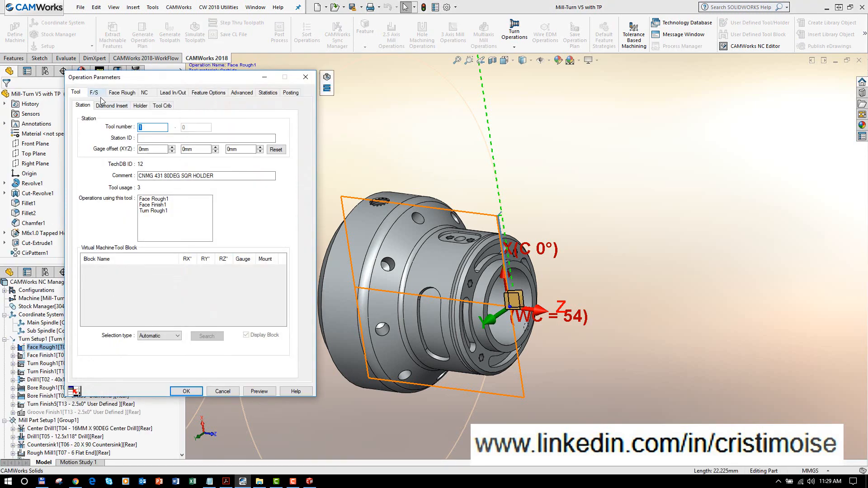
pyautogui.click(140, 105)
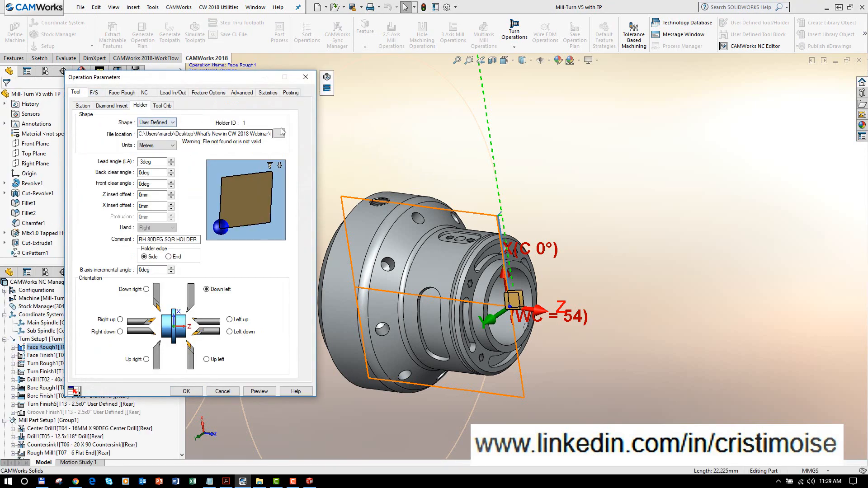
pyautogui.click(277, 134)
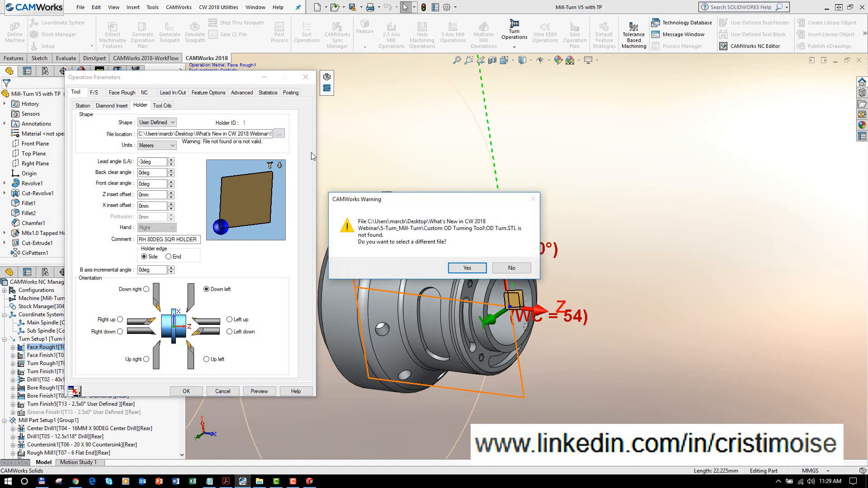
pyautogui.click(465, 270)
pyautogui.click(452, 338)
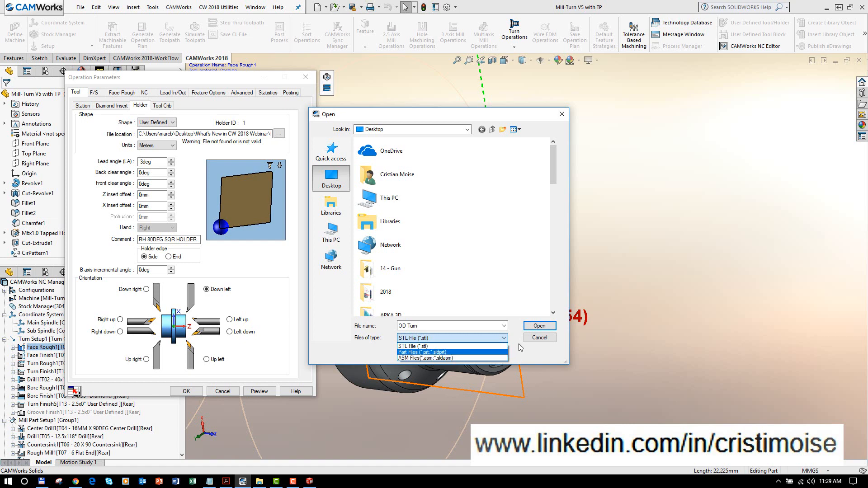
pyautogui.click(538, 342)
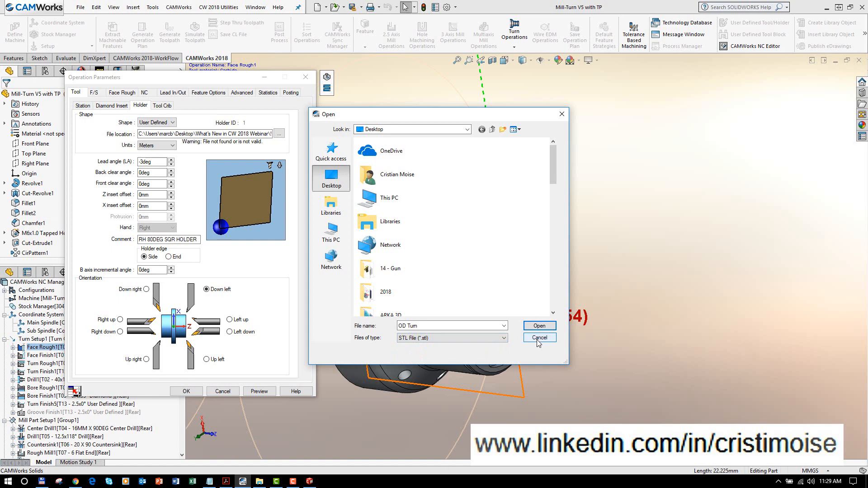
pyautogui.click(539, 338)
# Review the diamond insert and holder settings of Face Rough1, and close its operation parameters unchanged.
pyautogui.click(114, 106)
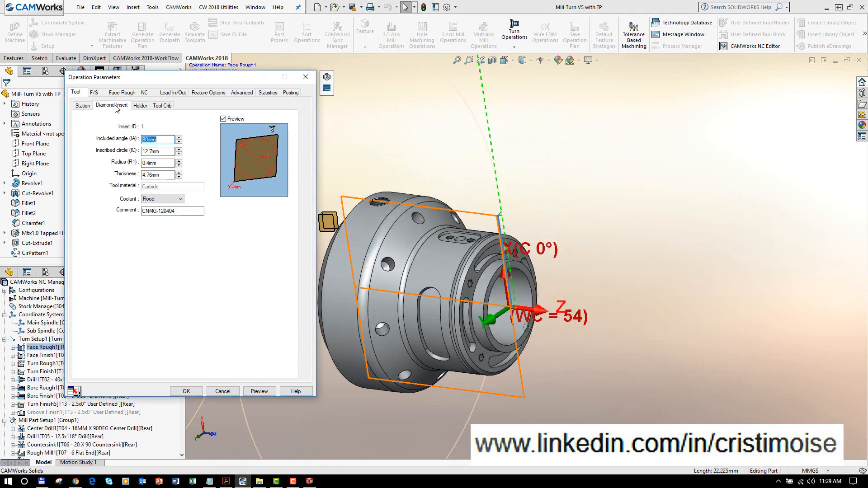
pyautogui.click(136, 108)
pyautogui.click(305, 77)
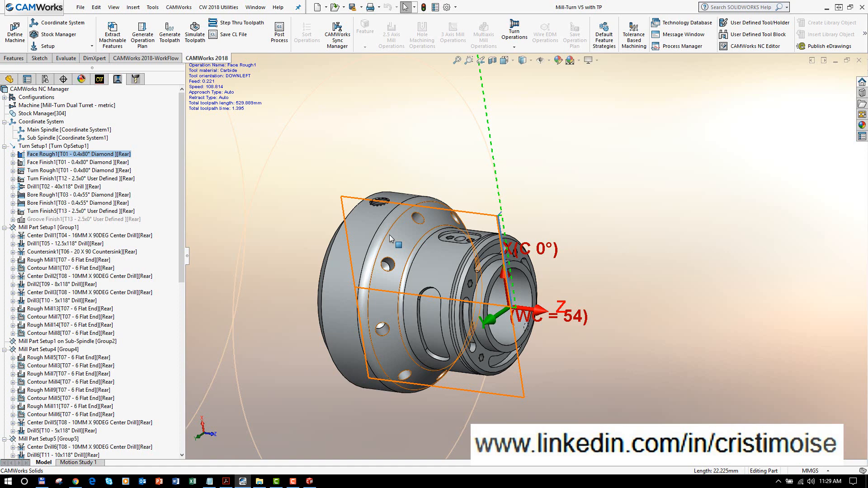
# Open the Technology Database.
pyautogui.click(701, 23)
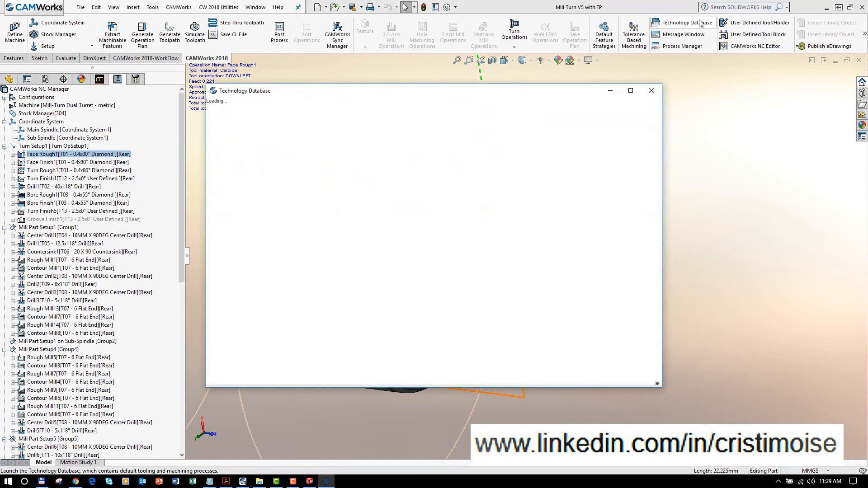